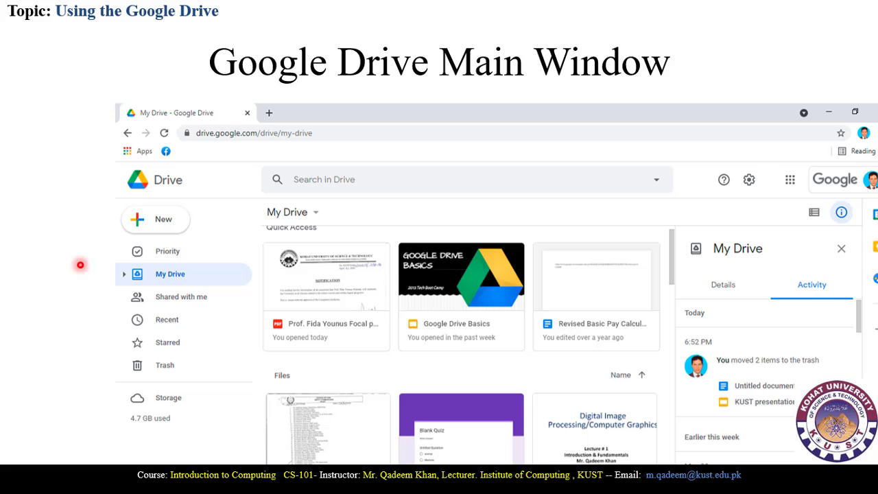
key("alt+Tab")
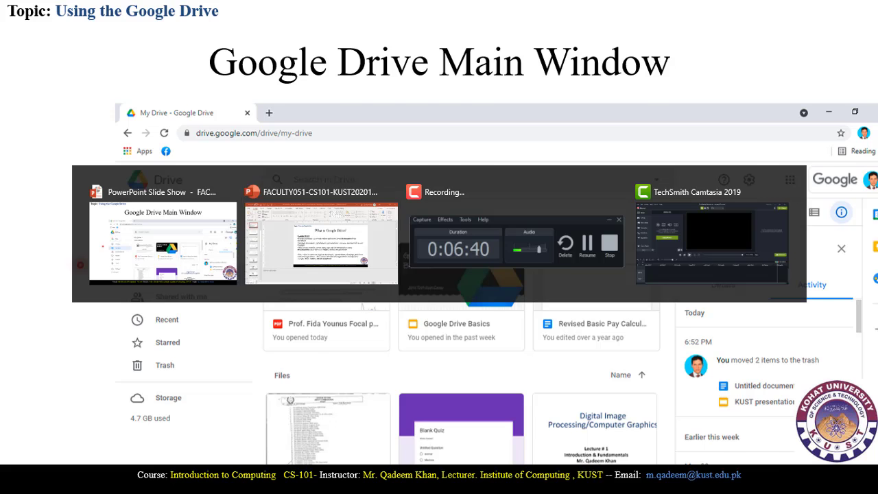
key("alt+Tab")
key("Tab")
key("Tab")
key("Tab")
key("Tab")
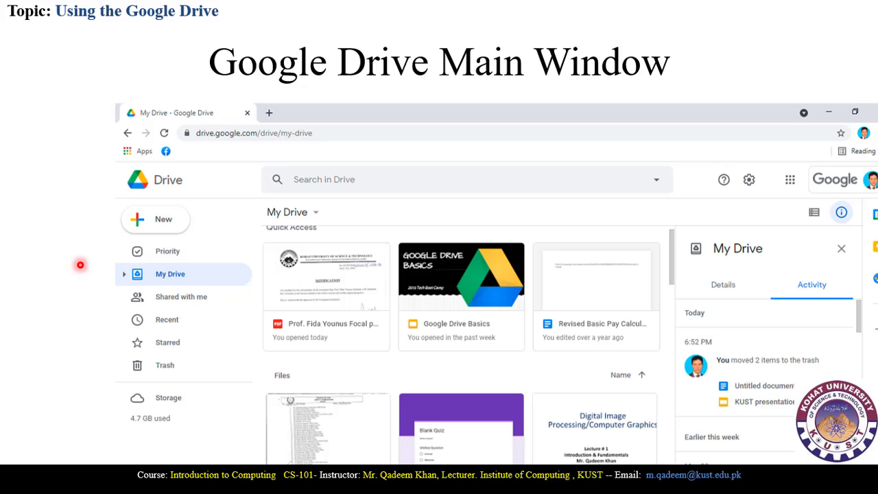
Step: End the slide show and open Google Chrome
right_click(236, 336)
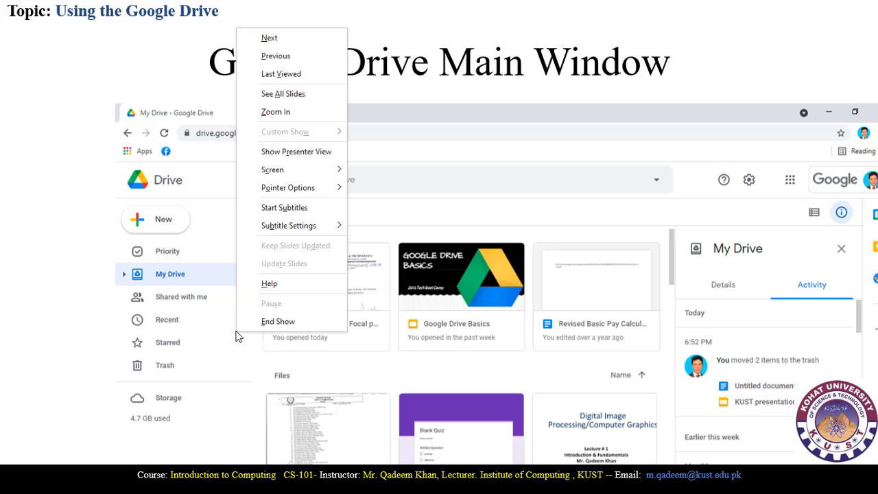
left_click(255, 321)
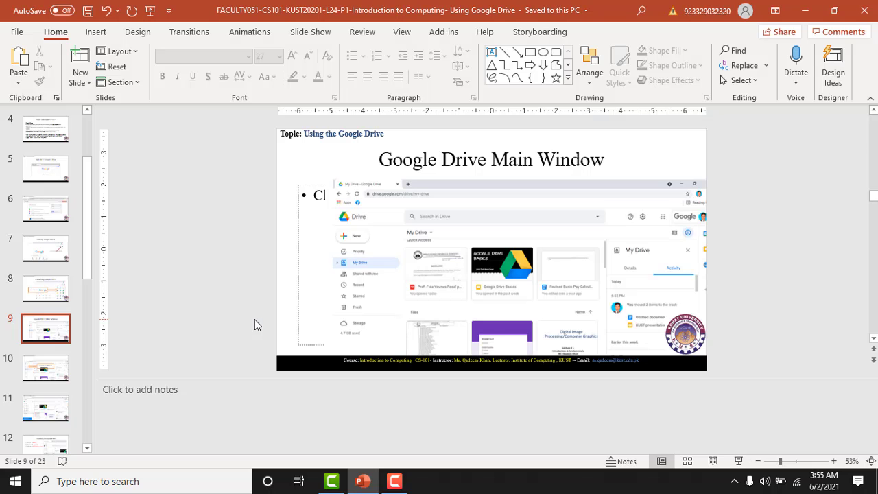
left_click(168, 481)
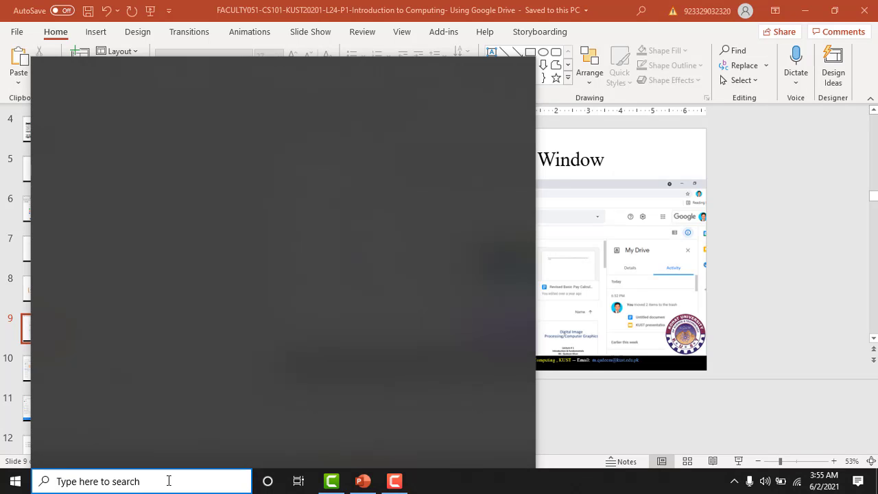
type("chr")
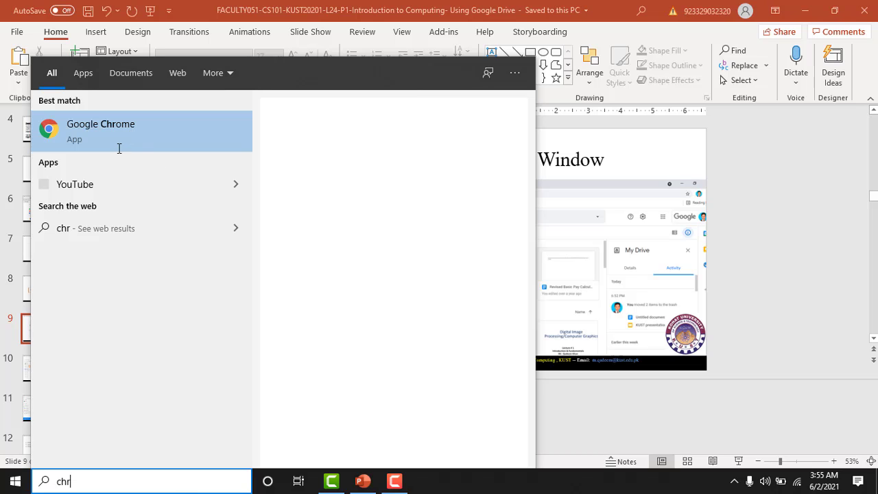
left_click(126, 140)
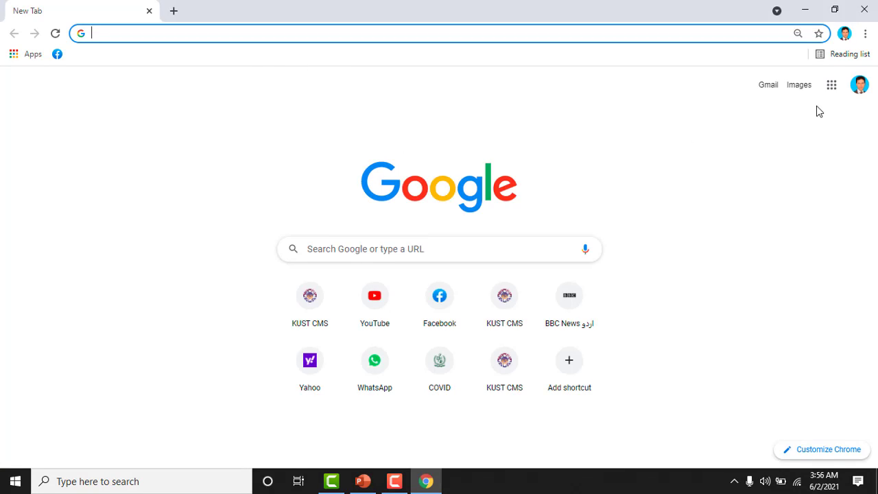
Step: Check which Google account is signed in, and open Google Drive from the Google apps
left_click(860, 86)
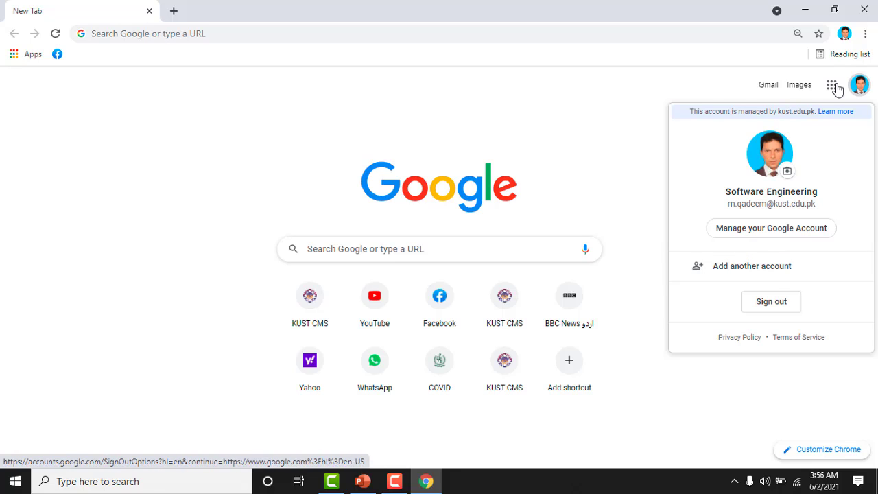
left_click(563, 157)
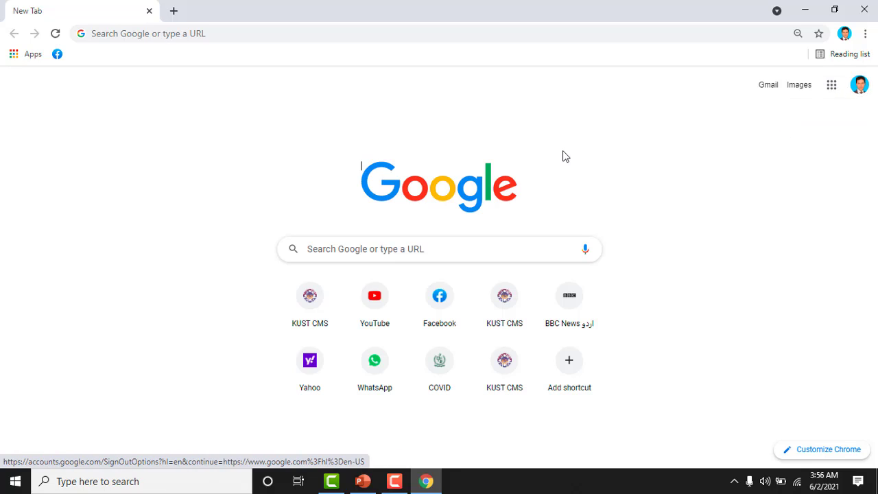
left_click(832, 89)
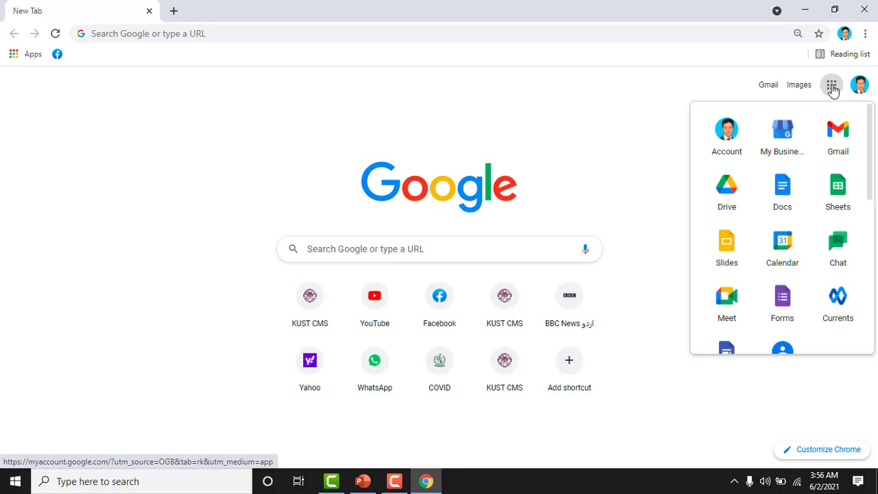
left_click(728, 196)
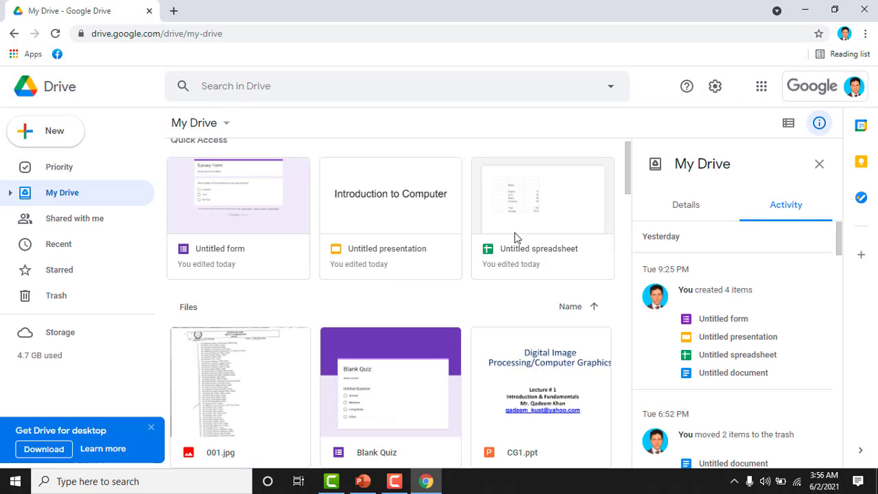
Step: Examine the options for creating new items and browse the files stored in My Drive
left_click(53, 140)
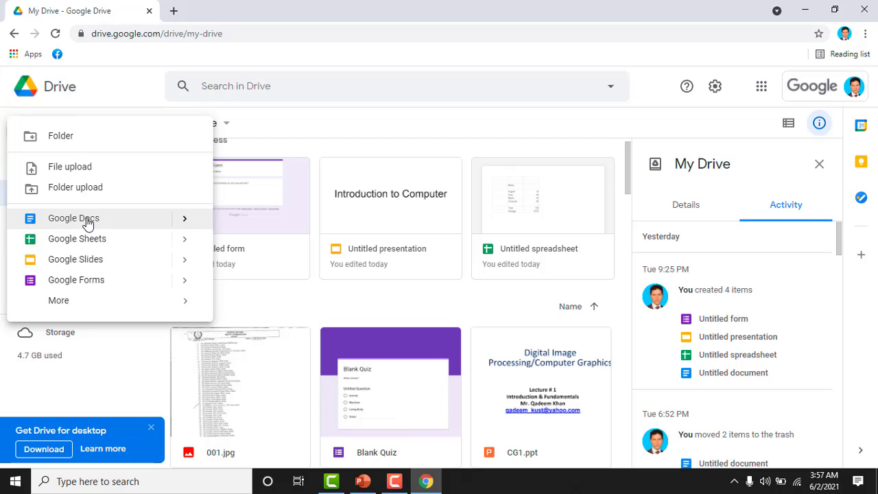
left_click(120, 81)
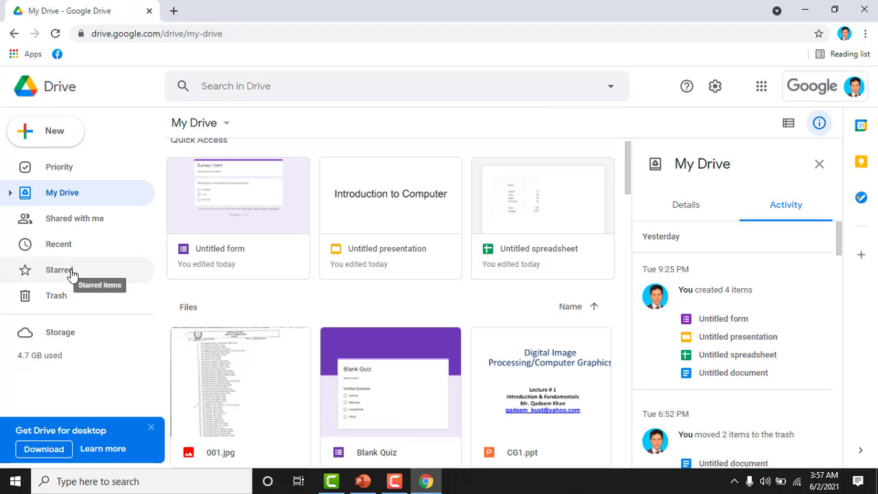
left_click(66, 302)
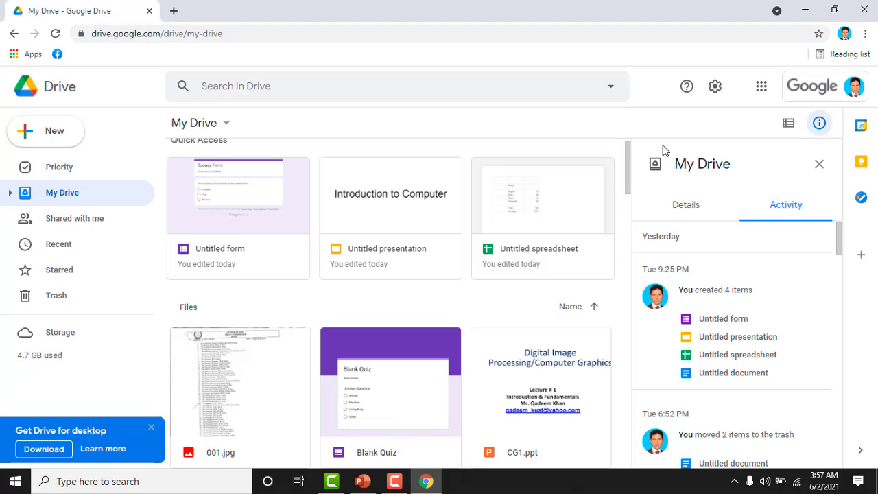
left_click_drag(630, 156, 622, 282)
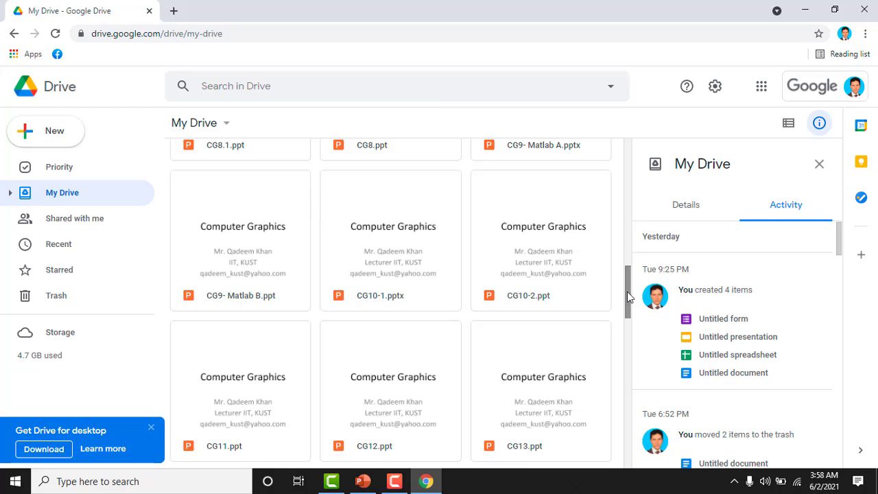
left_click_drag(631, 291, 623, 124)
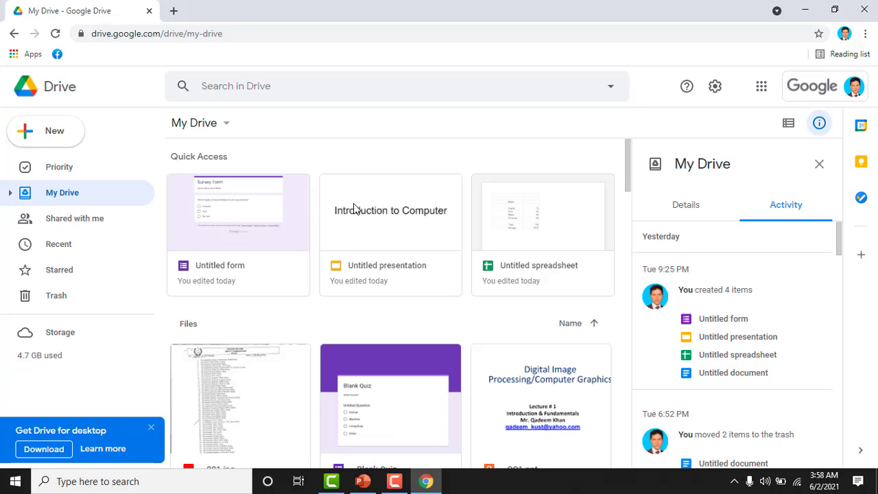
left_click(58, 134)
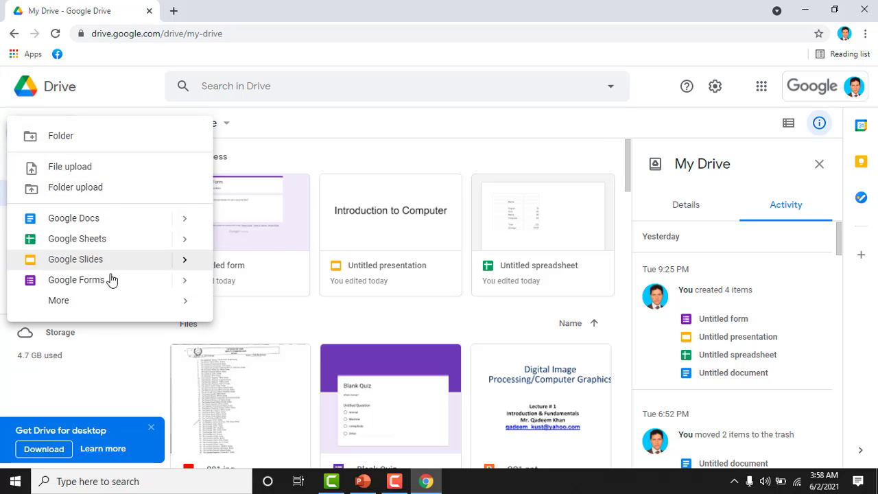
mouse_move(113, 300)
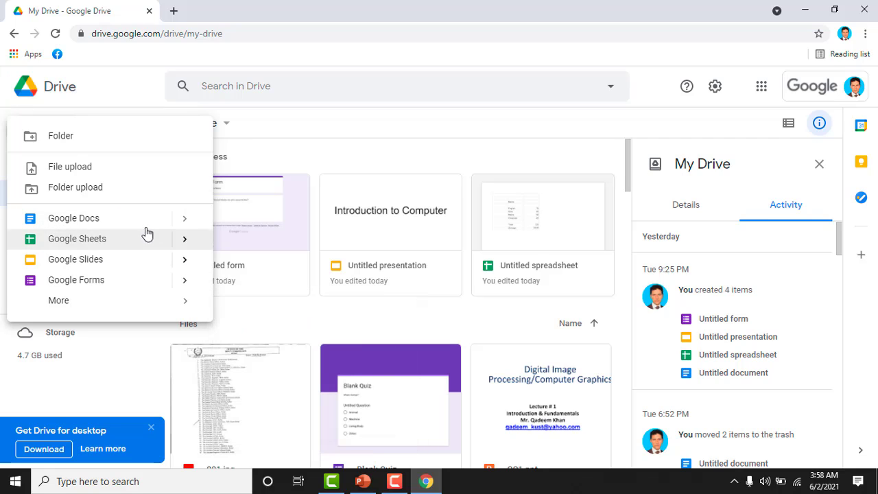
mouse_move(183, 221)
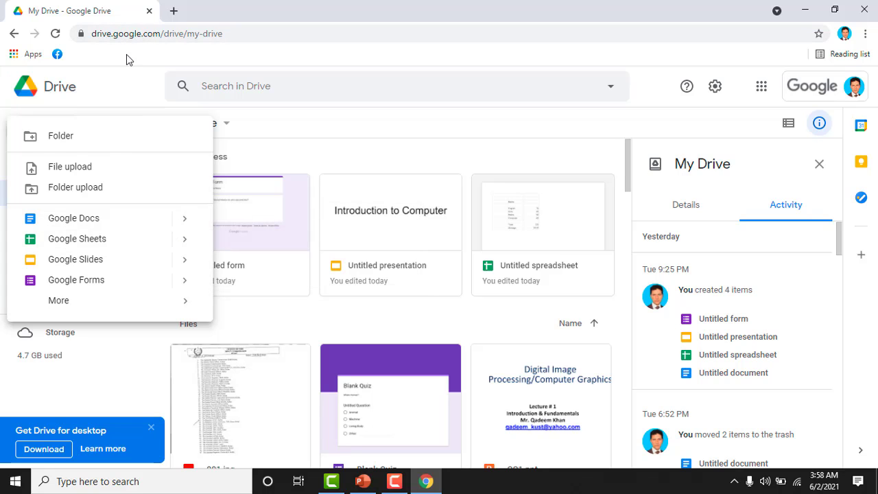
Step: Switch to PowerPoint, resume the slide show from the current slide and advance to the following slide
left_click(363, 481)
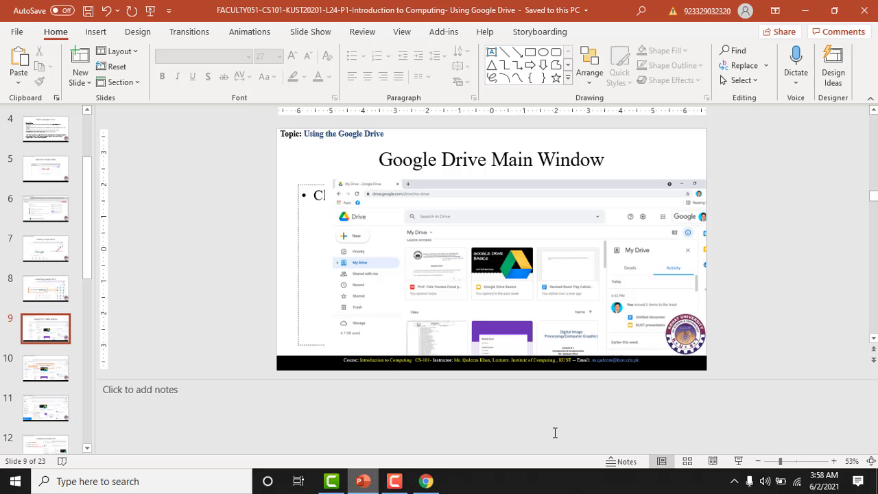
left_click(739, 461)
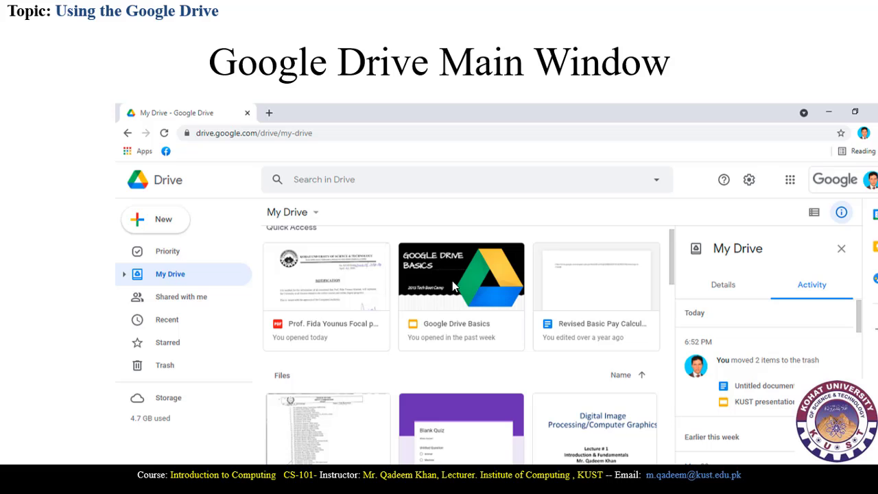
left_click(417, 202)
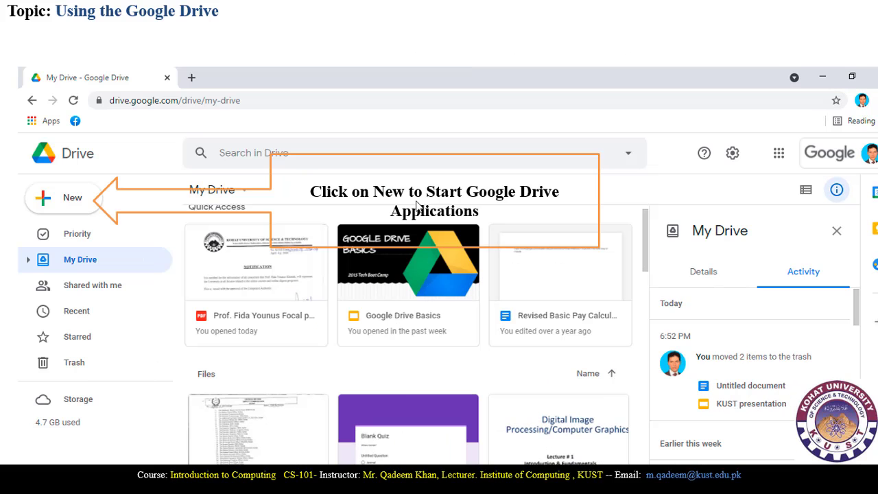
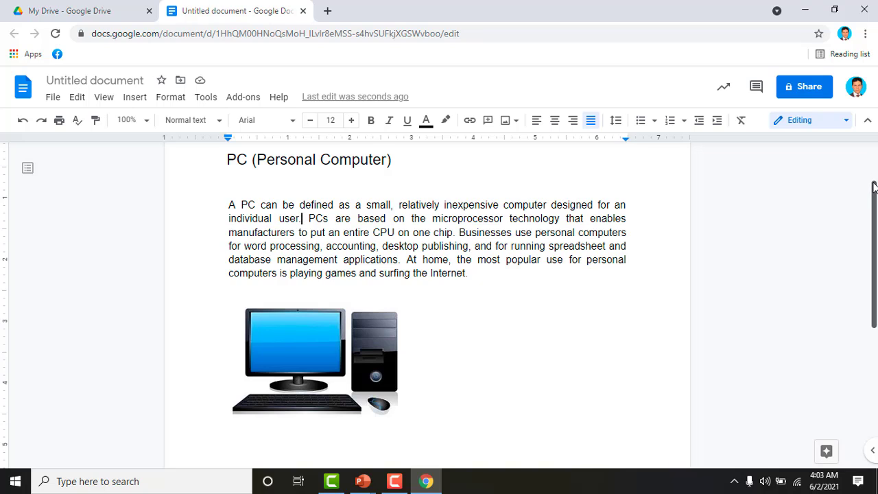
left_click_drag(874, 186, 874, 180)
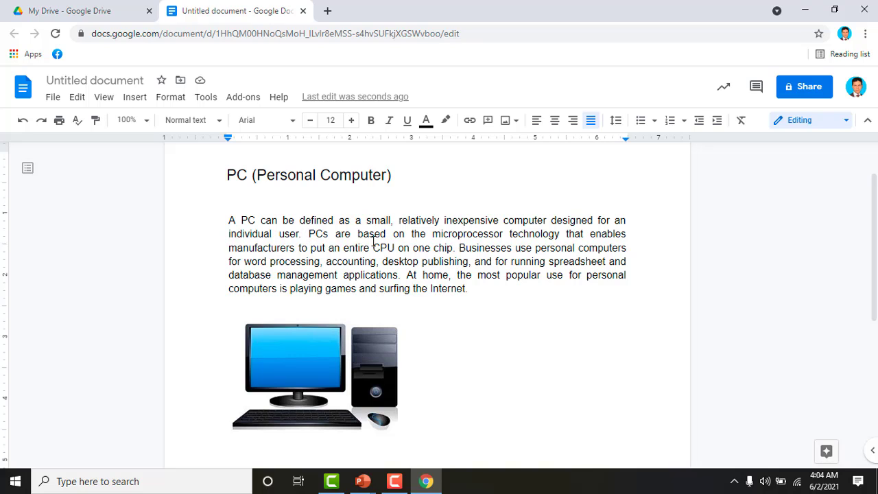
triple_click(303, 173)
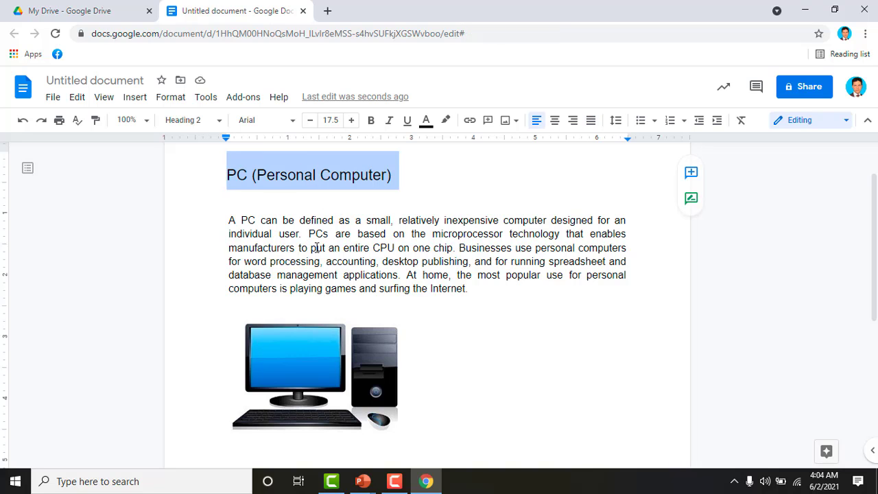
double_click(376, 276)
triple_click(376, 275)
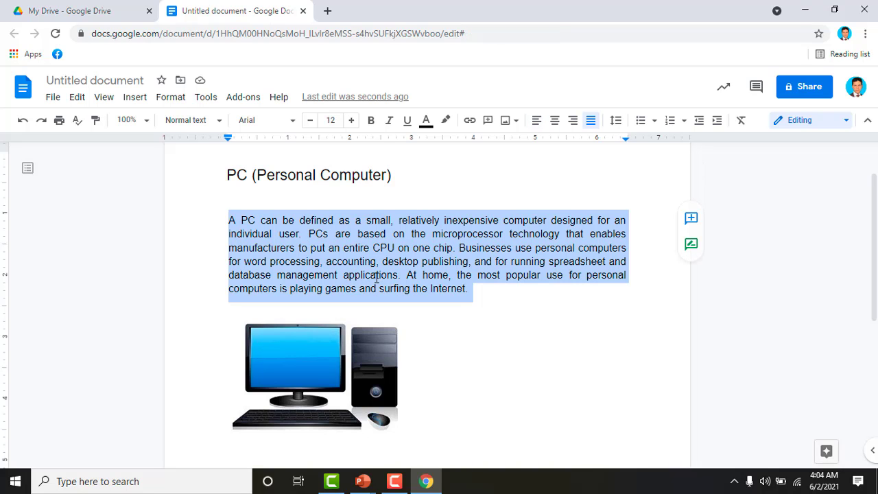
left_click(325, 202)
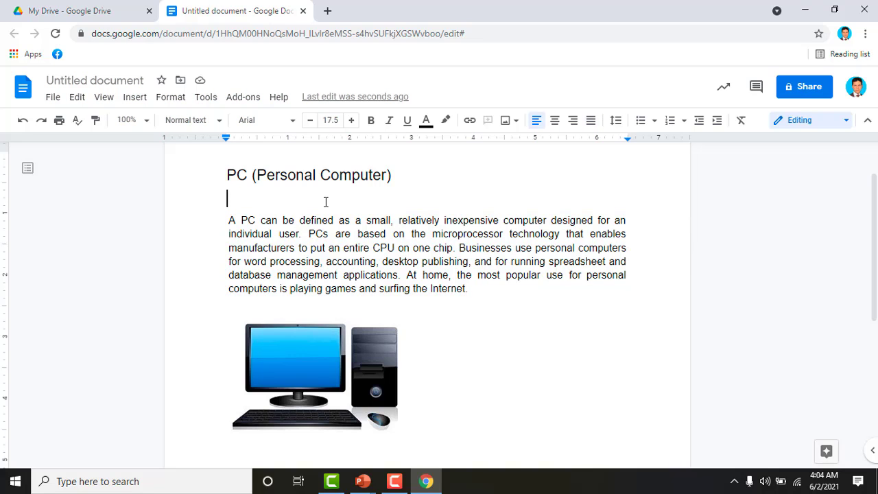
Step: Change the text color of the heading "PC (Personal Computer)" to blue
triple_click(297, 175)
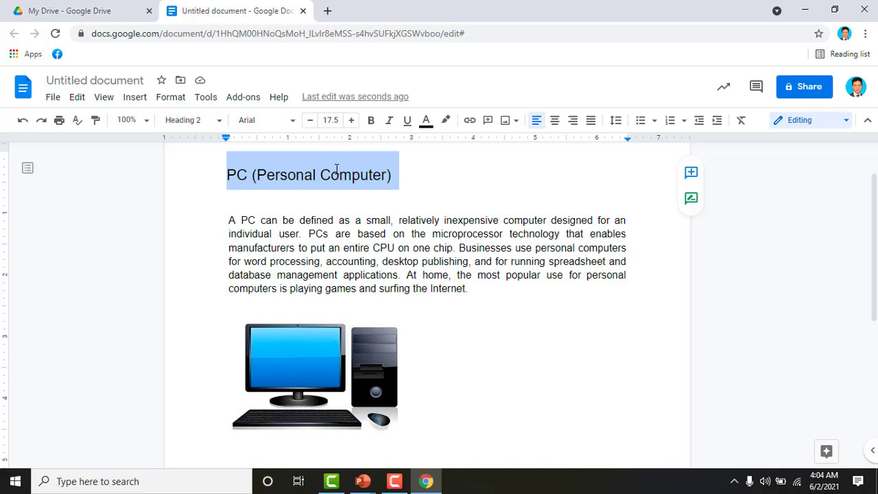
left_click(424, 129)
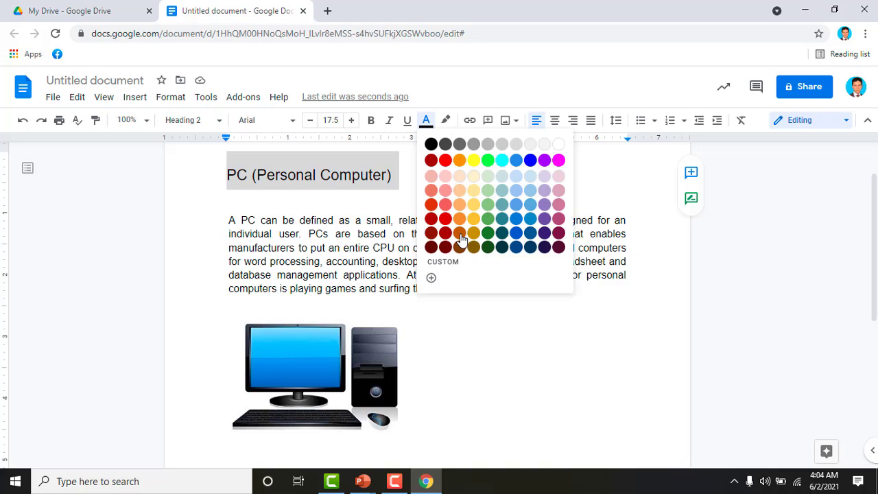
left_click(530, 163)
left_click(344, 222)
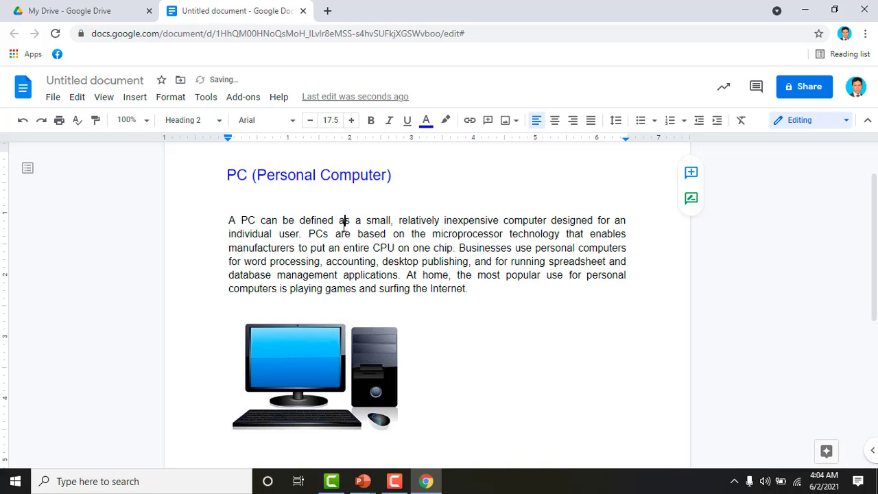
Step: Make the heading "PC (Personal Computer)" bold
left_click(300, 179)
triple_click(300, 179)
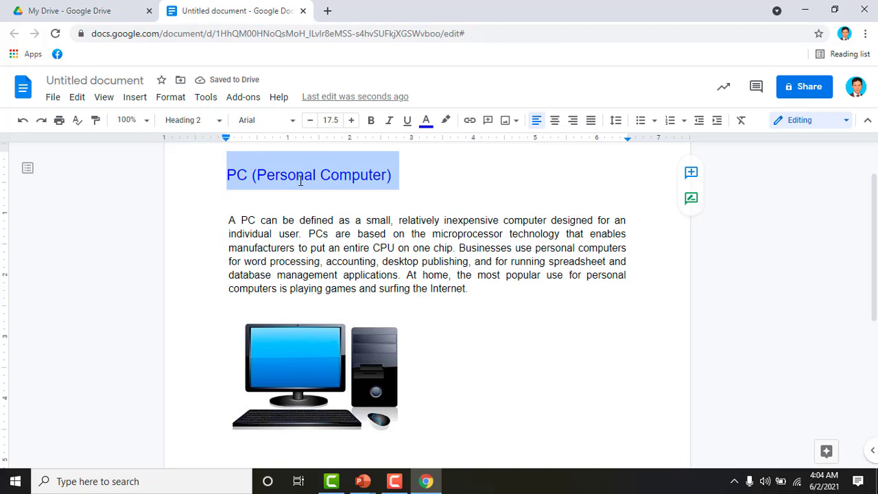
left_click(371, 122)
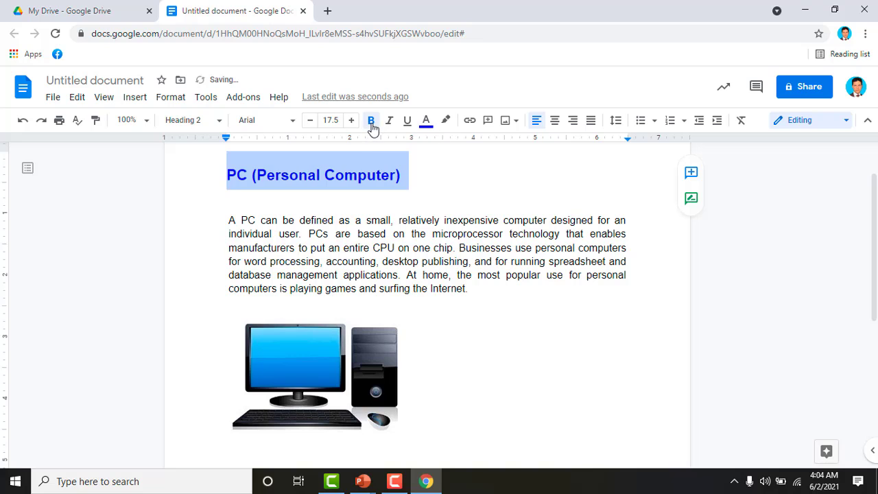
left_click(365, 222)
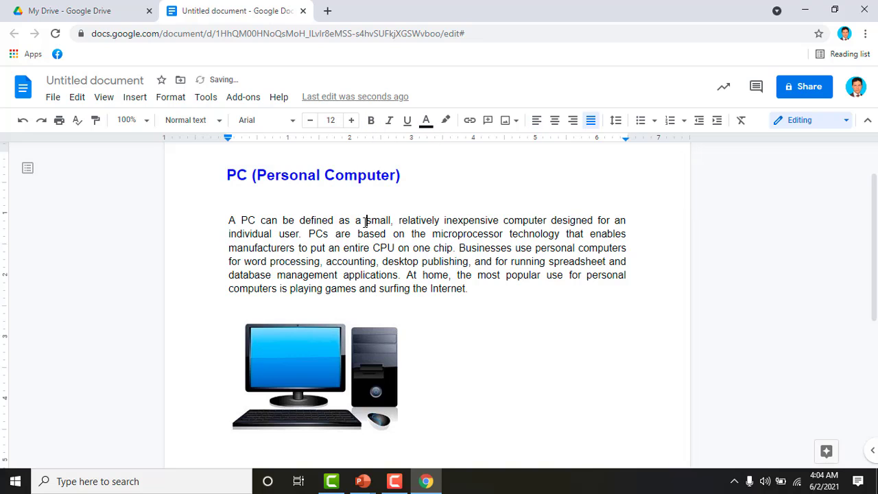
Step: Center the computer picture below the paragraph
left_click(336, 343)
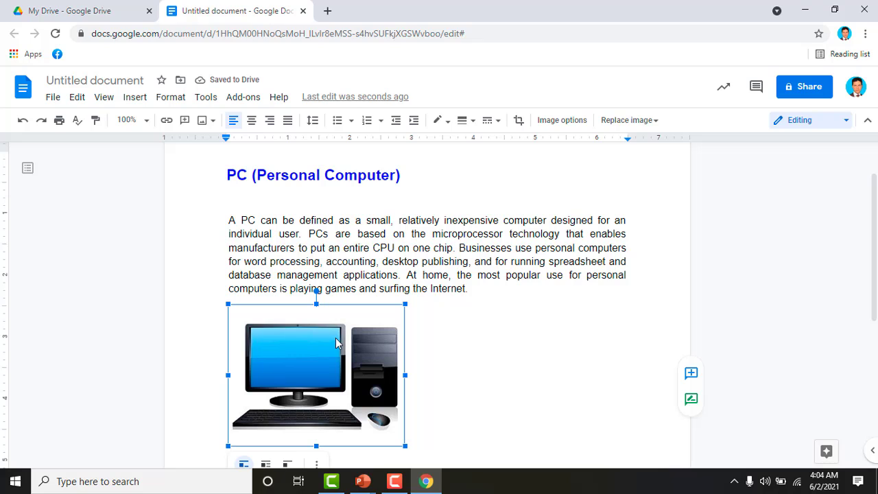
left_click(252, 122)
left_click(397, 291)
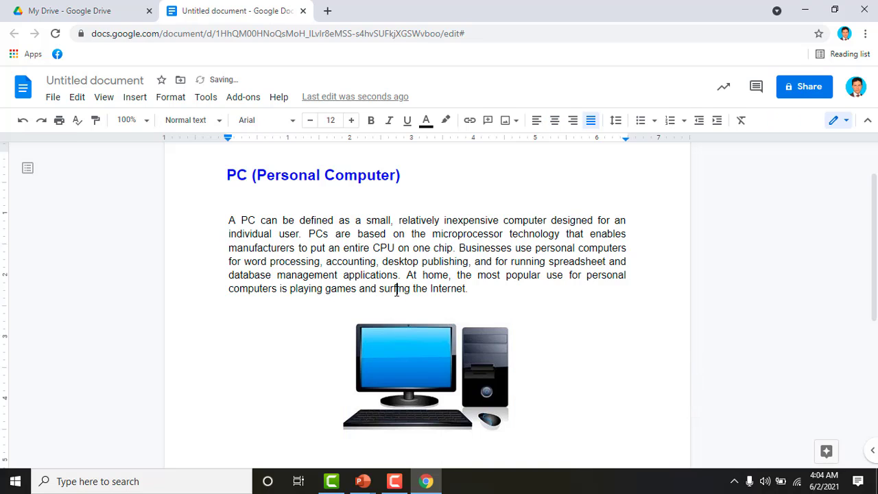
Step: Look over the finished document and examine the commands offered for managing the file
scroll(397, 291, "down", 1)
scroll(397, 275, "up", 1)
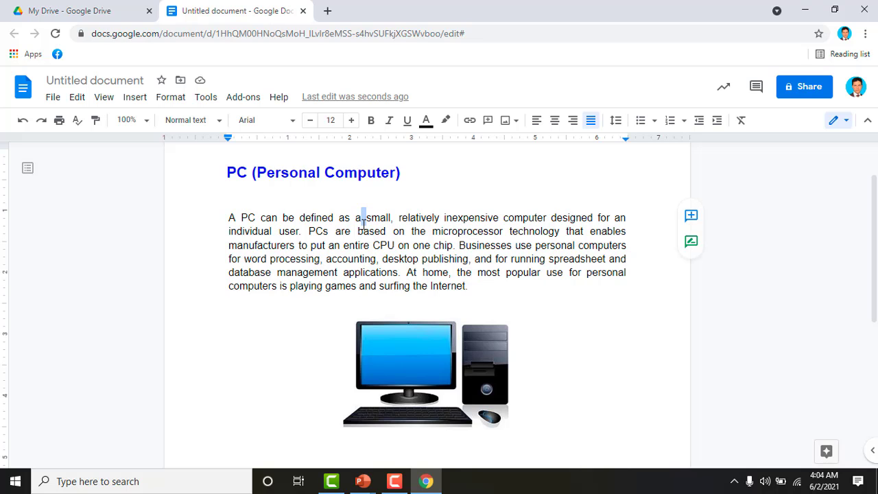
triple_click(362, 218)
left_click(363, 218)
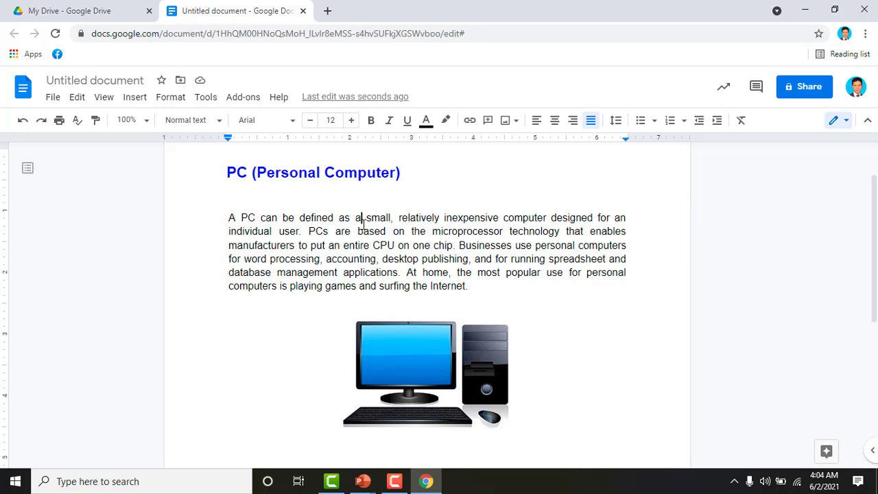
left_click(52, 97)
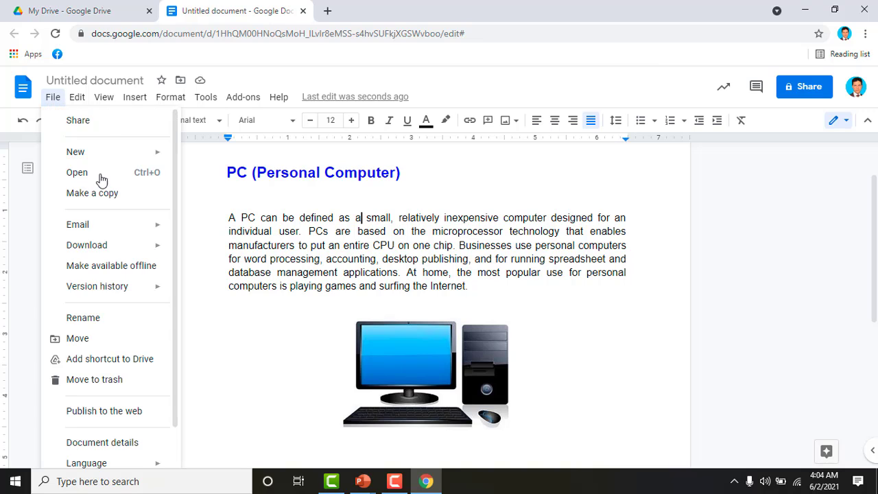
mouse_move(77, 98)
left_click(321, 245)
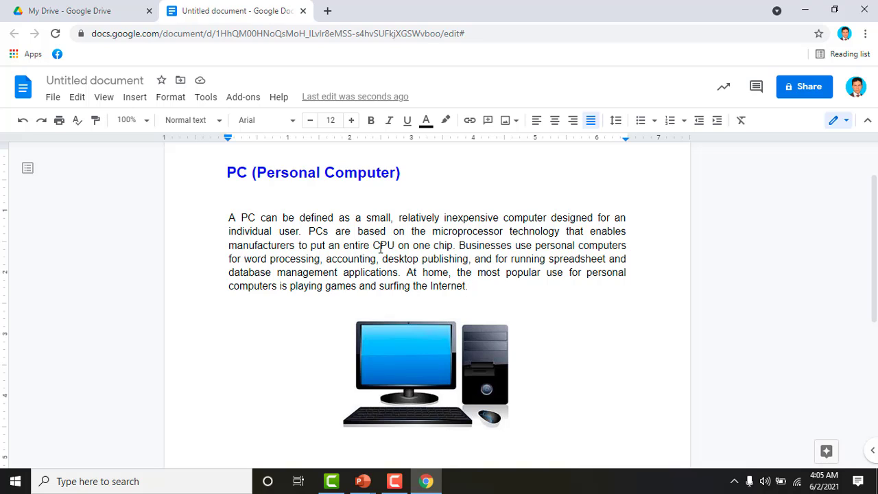
Step: Return to My Drive and look through its Quick Access items and file list
left_click(106, 9)
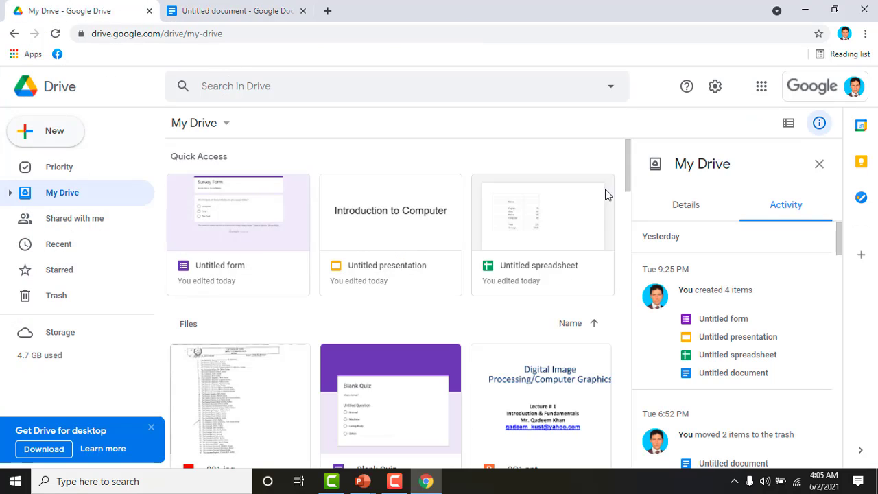
left_click_drag(629, 158, 632, 164)
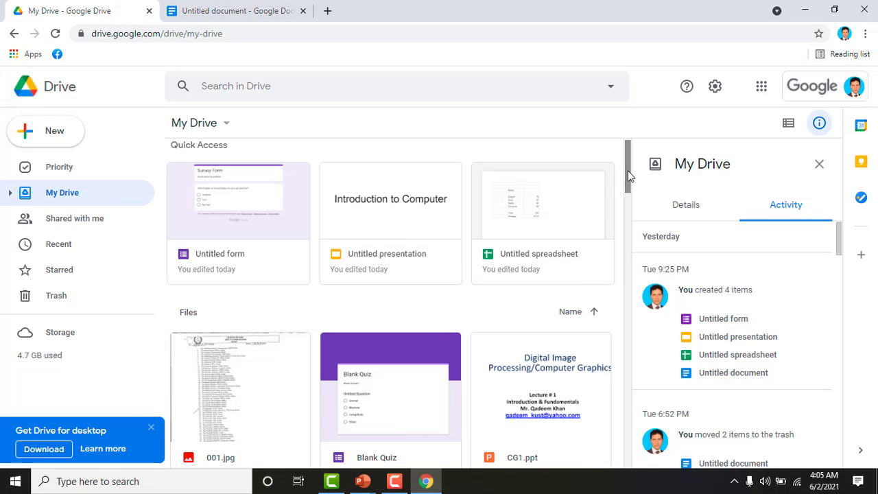
left_click_drag(628, 171, 618, 468)
Step: Close the untitled document and select its entry among My Drive's Quick Access items
left_click(206, 11)
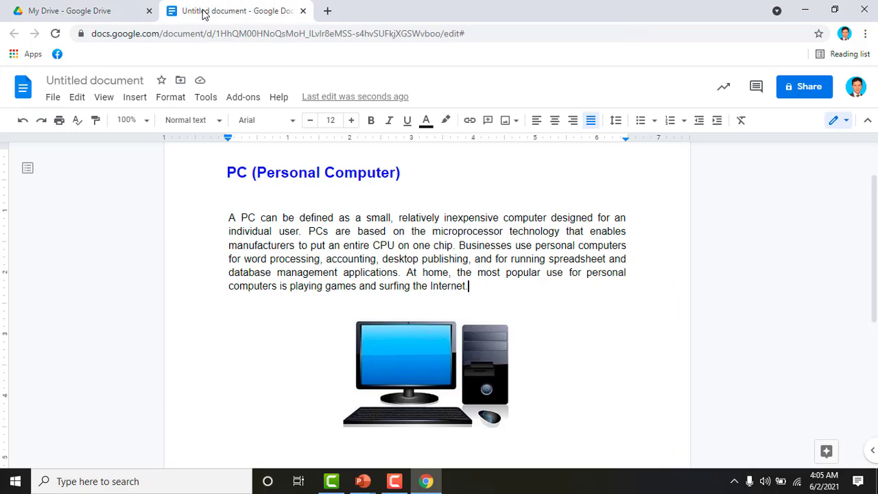
left_click(303, 11)
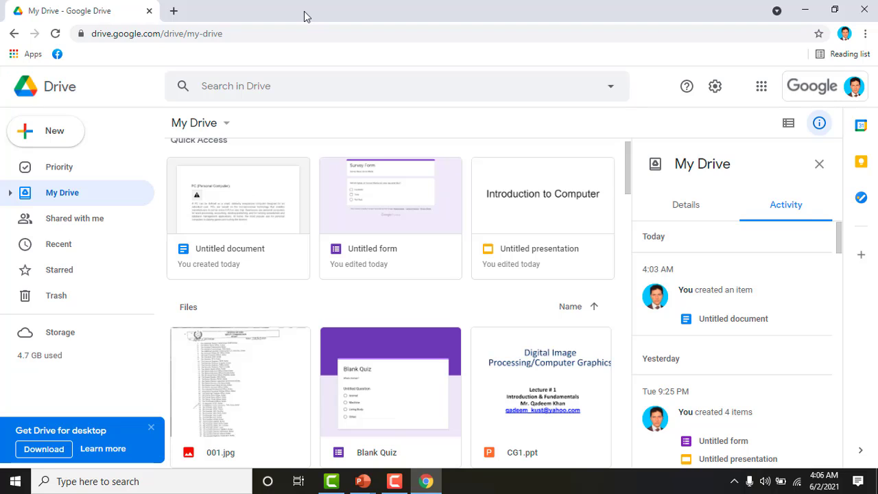
left_click(234, 209)
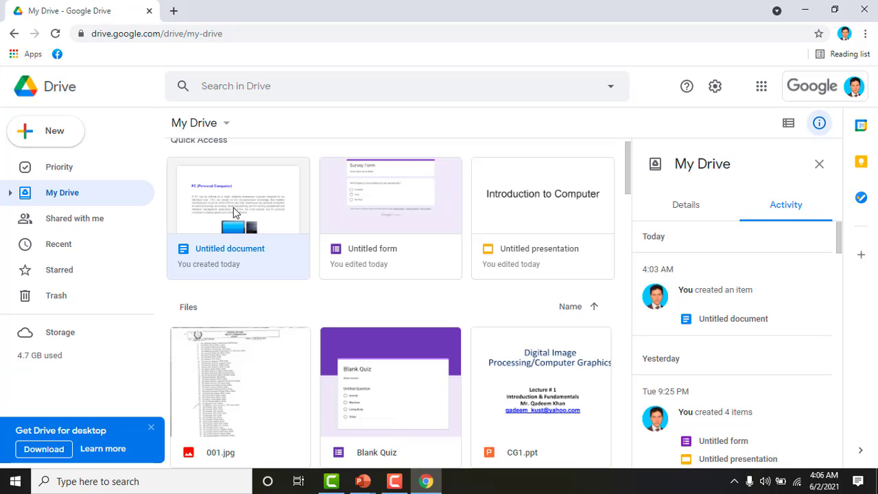
Step: Examine the actions available for the untitled document in Drive, such as sharing, renaming and downloading
right_click(234, 211)
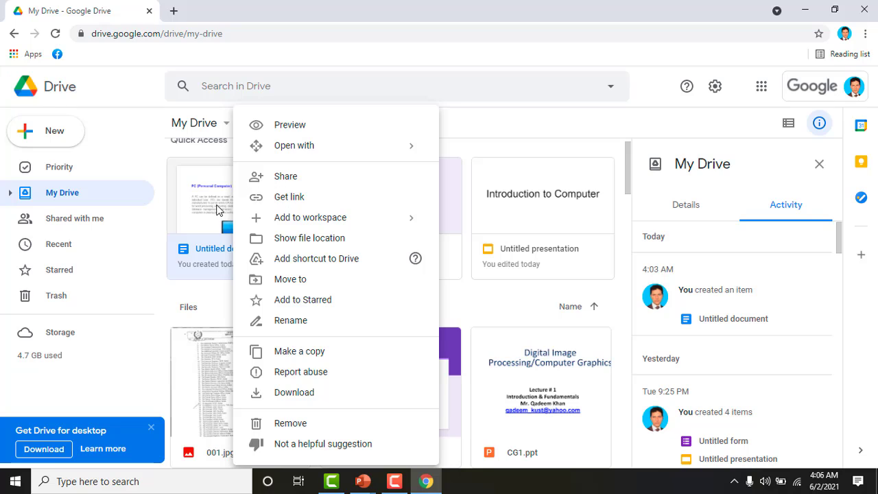
left_click(217, 209)
right_click(216, 209)
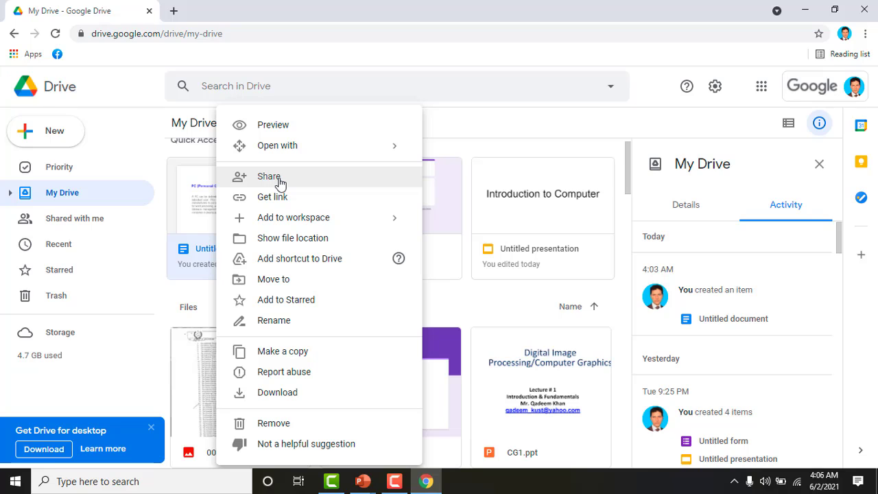
left_click(199, 201)
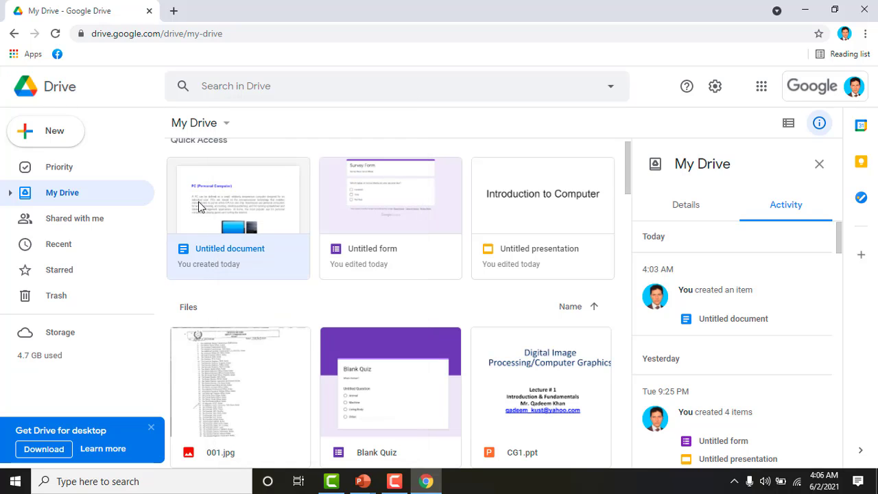
Step: Switch to the PowerPoint slide show and advance to the "Launching Google Sheet" slide
left_click(370, 485)
left_click(405, 439)
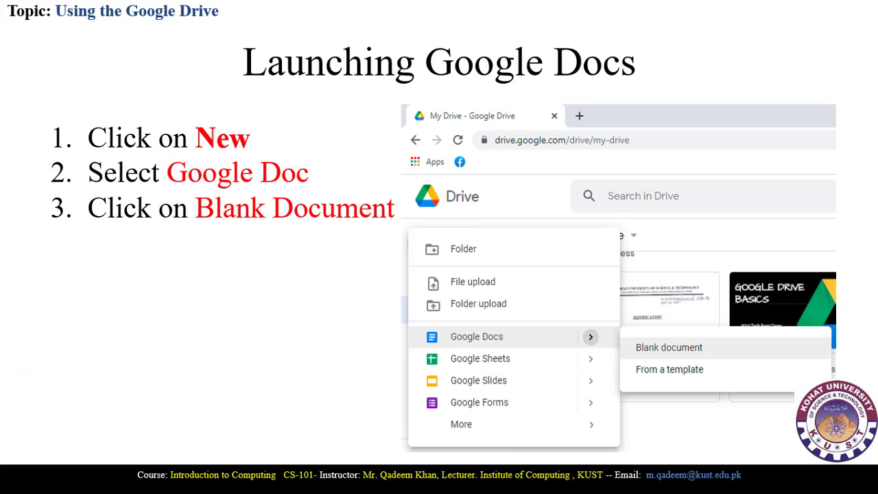
key("Right")
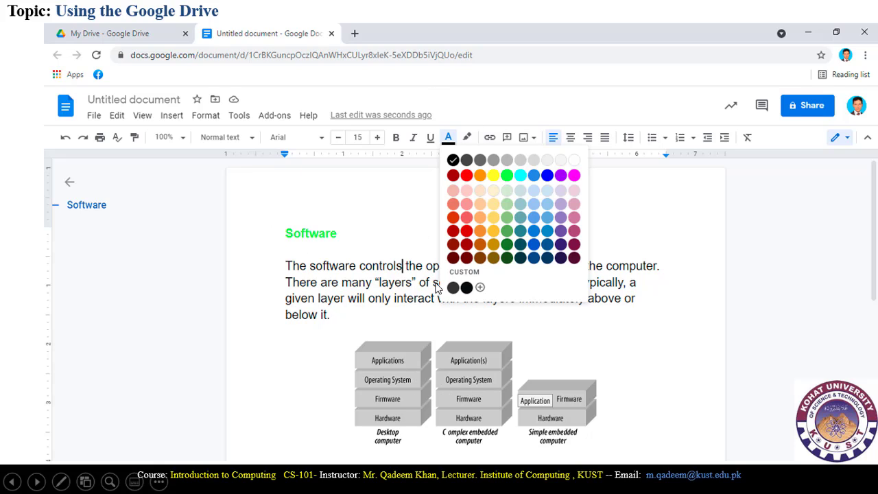
left_click(503, 341)
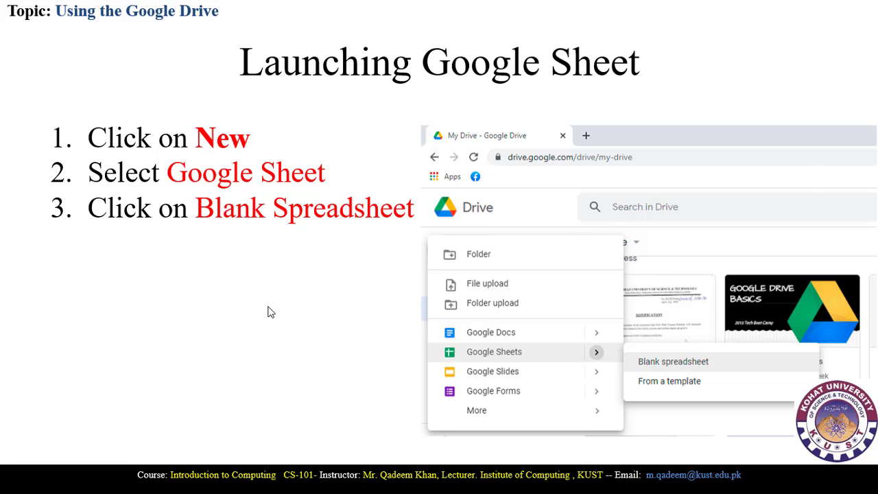
Step: Switch back to Google Drive in Chrome and create a blank Google Sheets spreadsheet
key("alt+Tab")
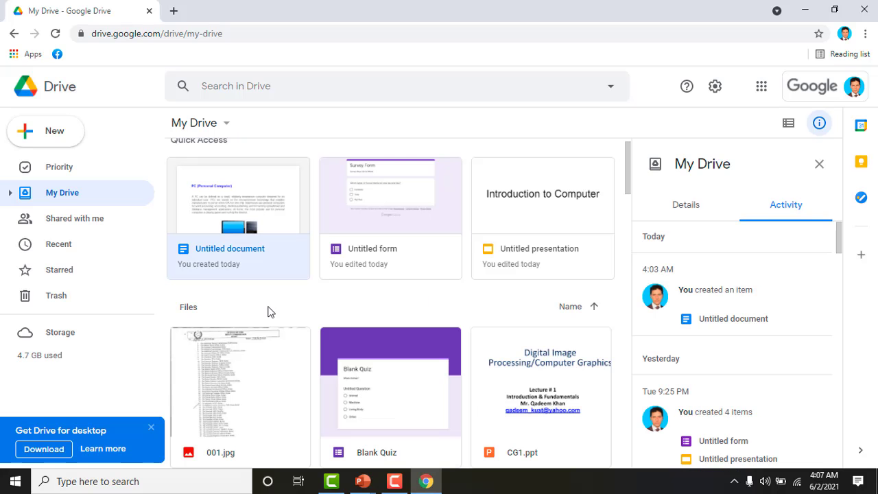
left_click(60, 132)
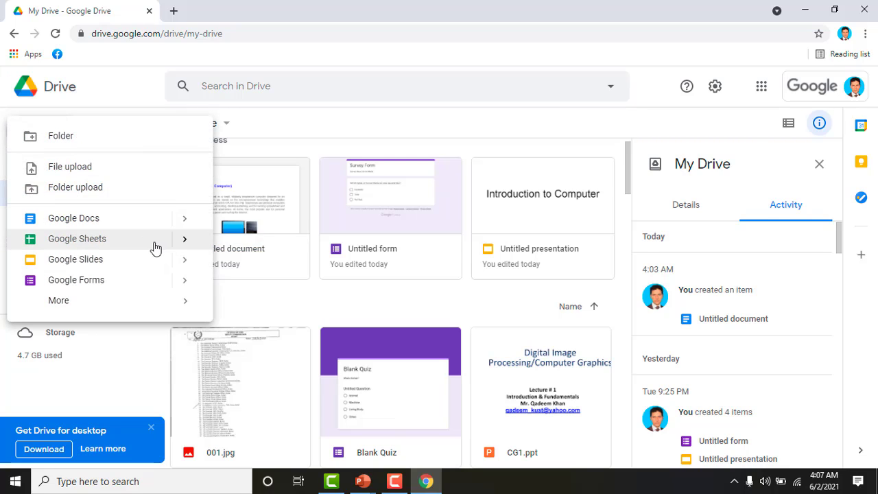
mouse_move(186, 244)
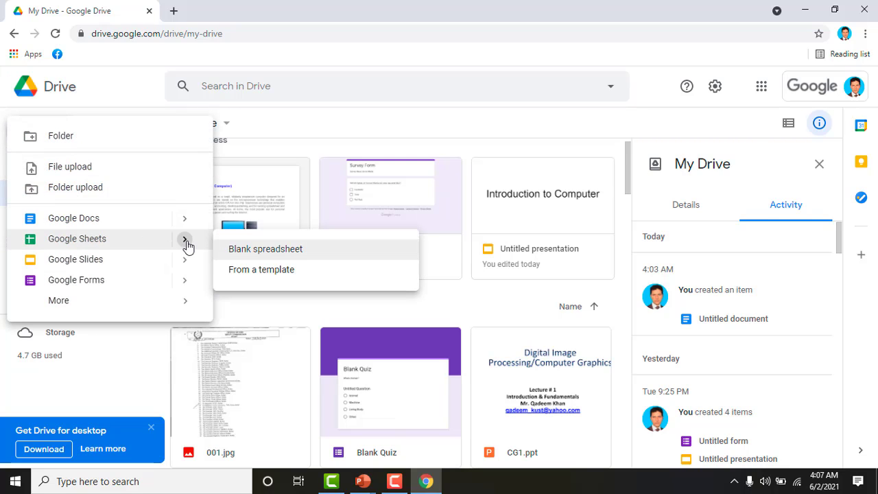
left_click(250, 257)
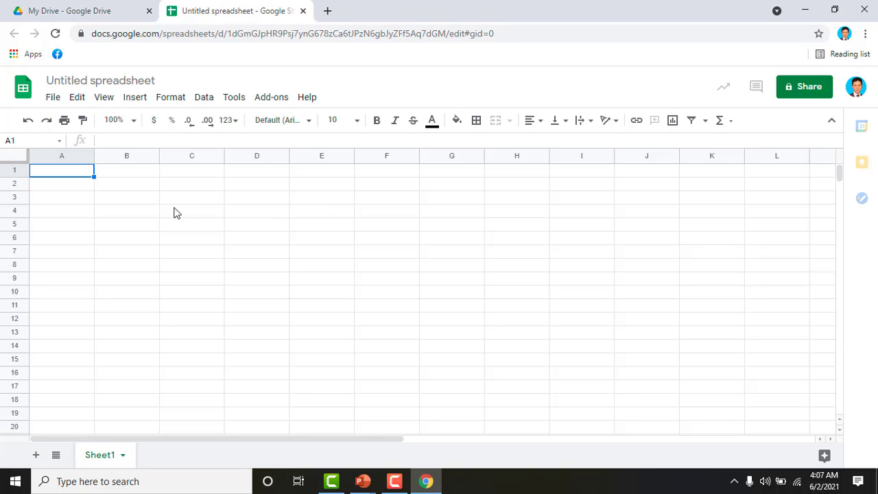
Step: Rename the untitled spreadsheet as Daily Budget
left_click(68, 80)
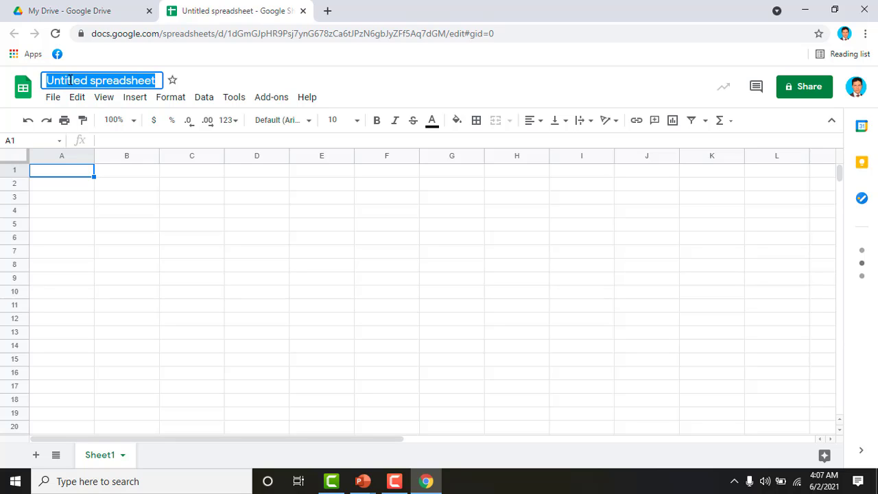
triple_click(74, 81)
type("Dailu")
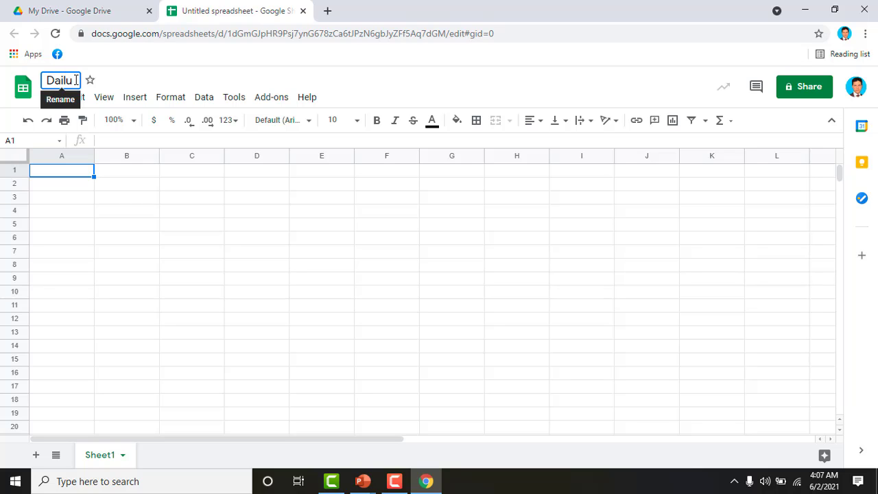
key("BackSpace")
type("y B")
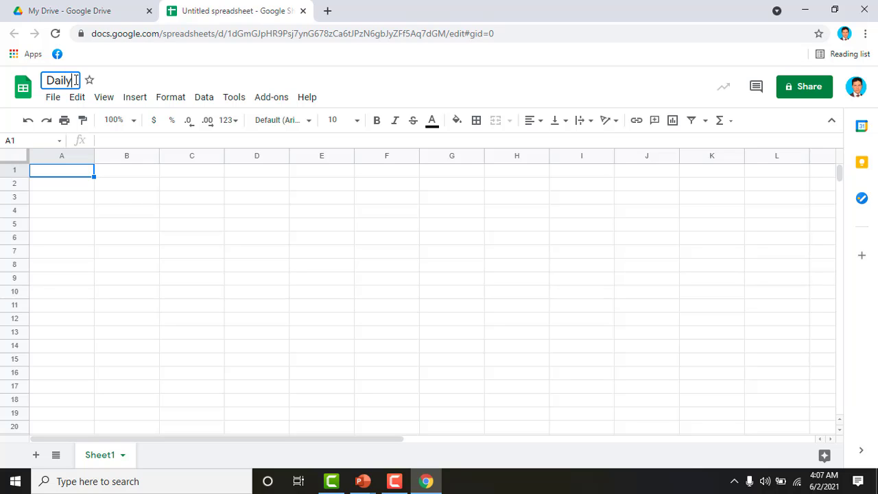
type("udget")
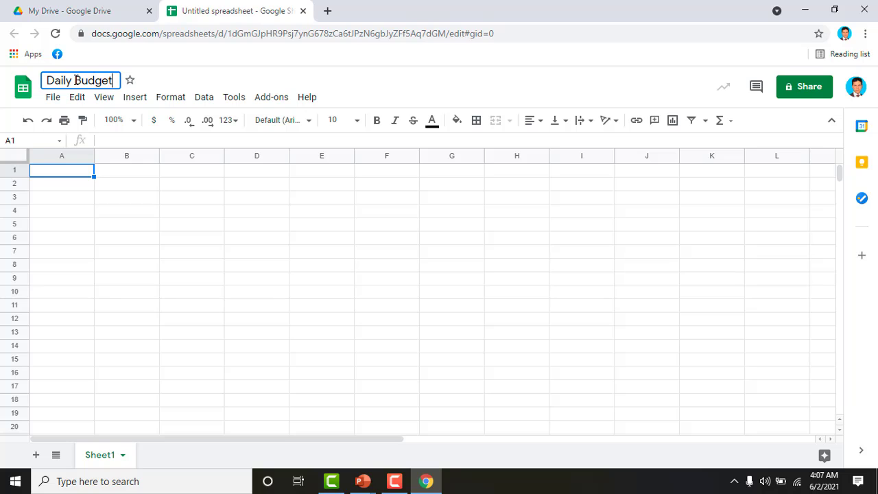
left_click(151, 214)
Step: Enter the budget items Milk, Soap, Water and Petrol in cells B2 to B5
left_click(131, 197)
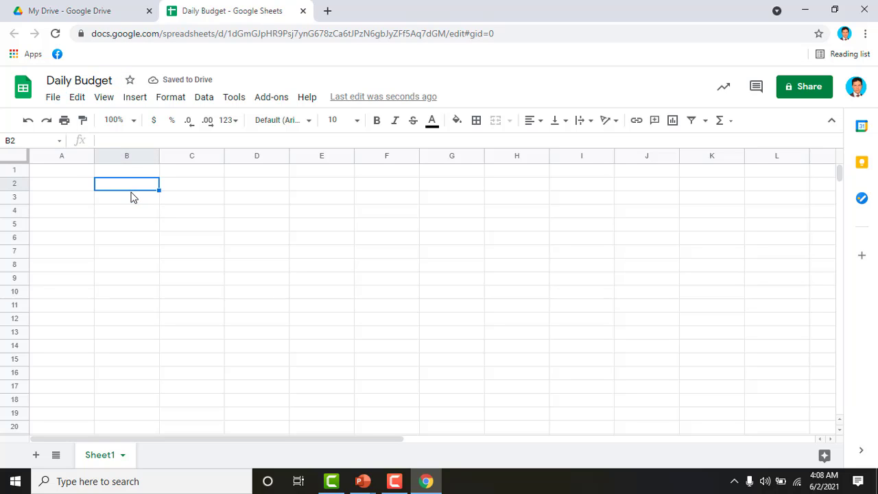
left_click(126, 185)
type("Milk")
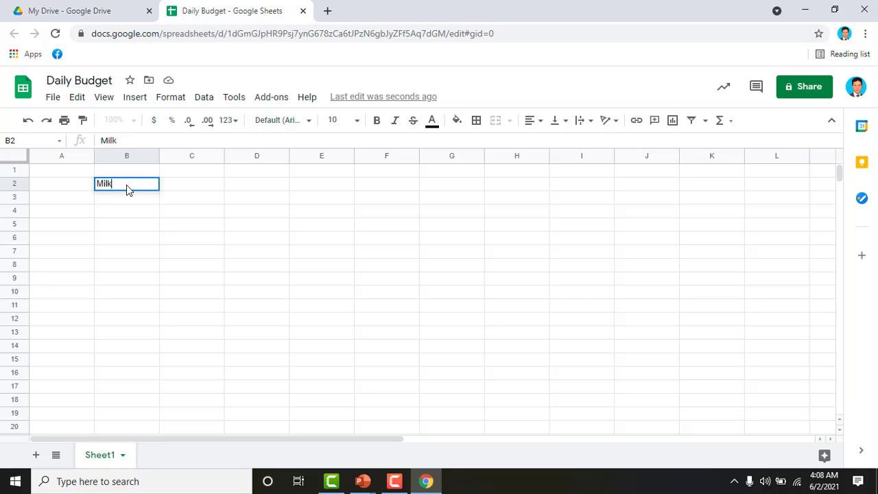
key("Return")
type("'")
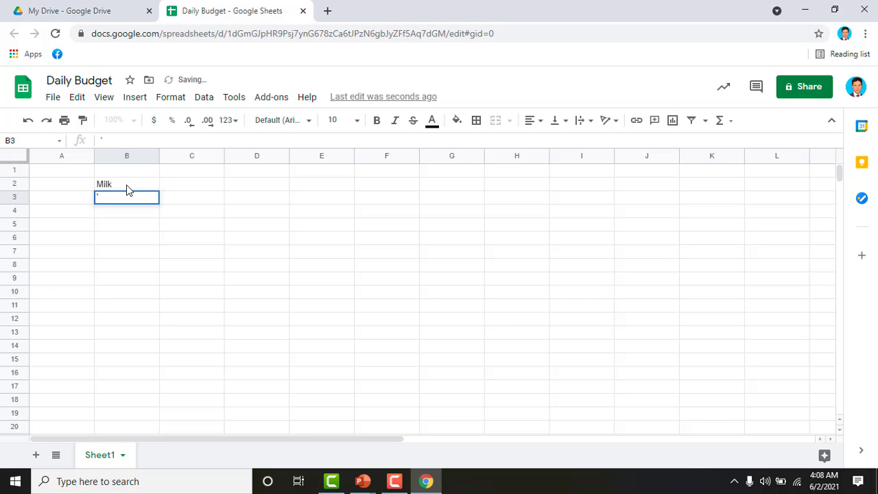
key("BackSpace")
type("Soa")
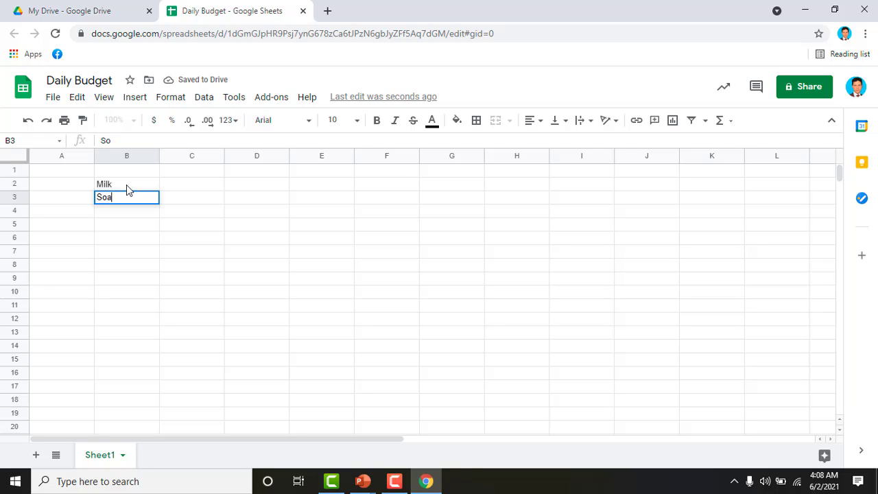
type("p")
key("Return")
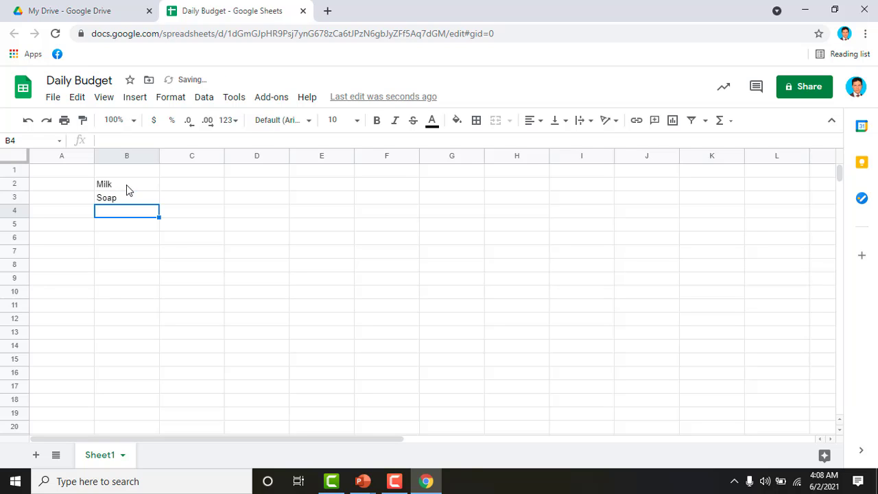
type("Water")
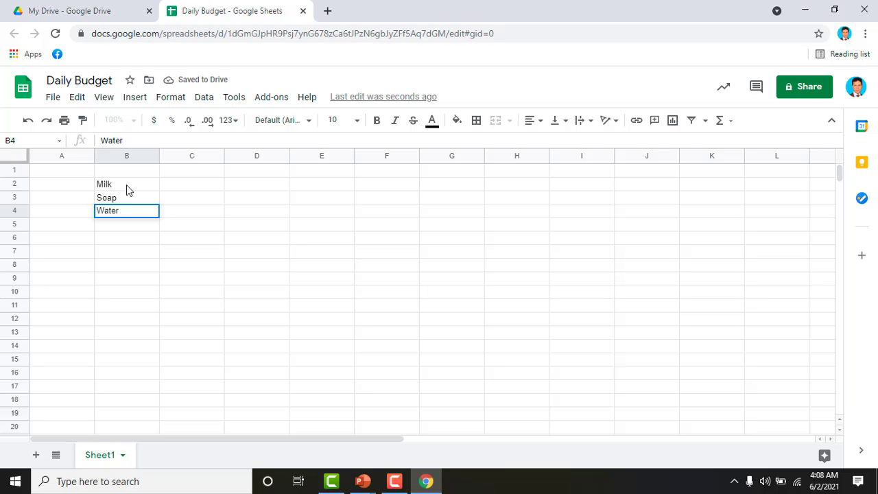
key("Return")
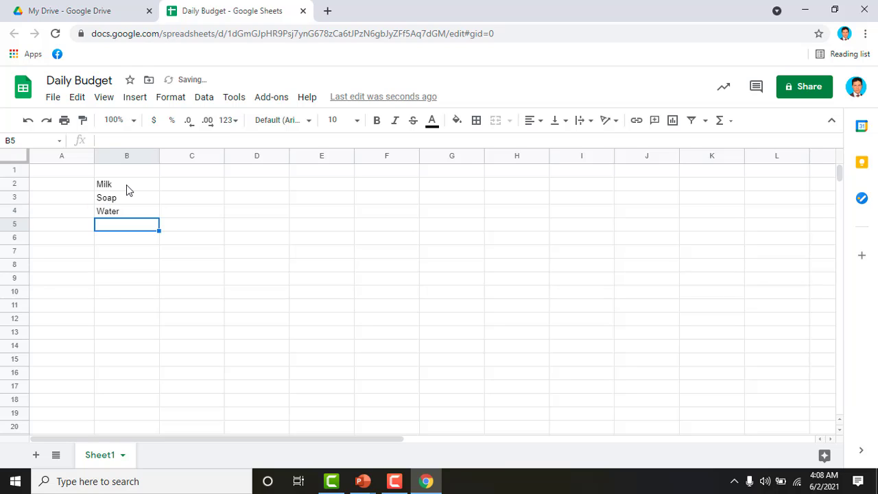
type("Petrol")
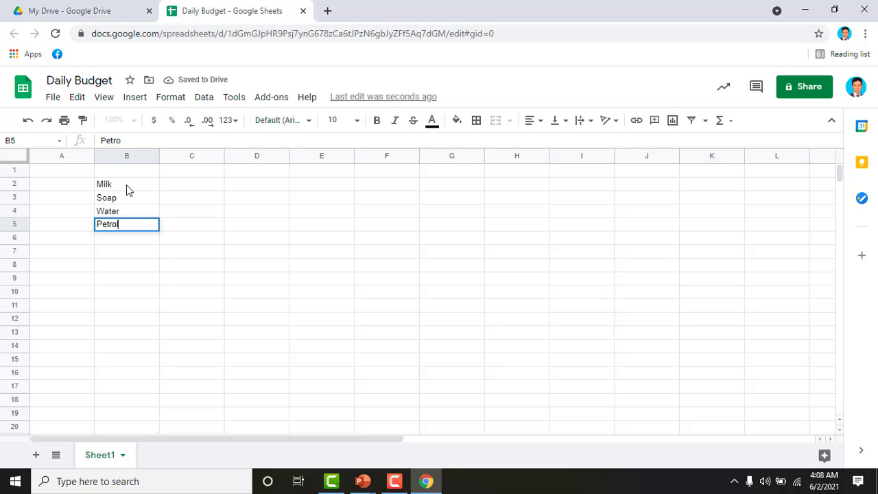
key("Return")
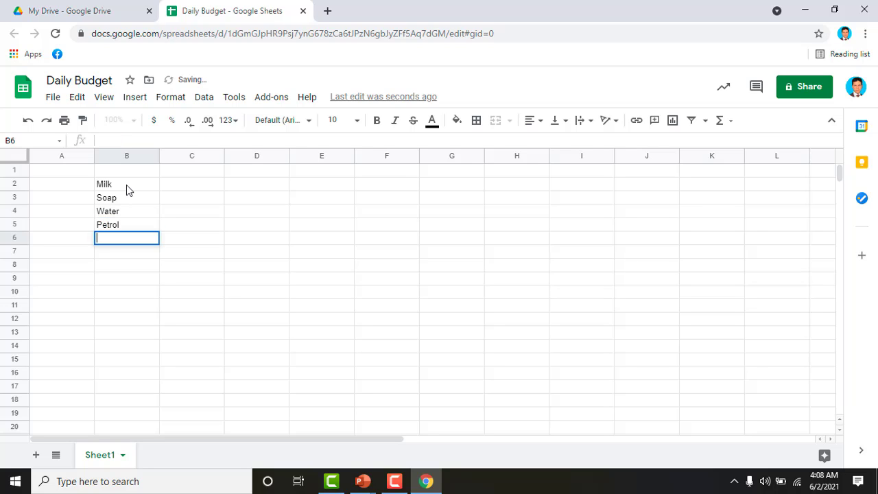
key("Return")
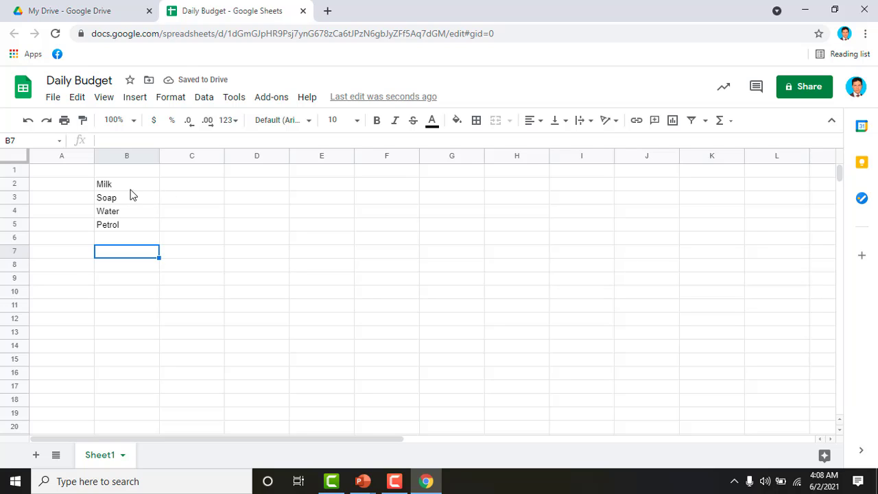
Step: Enter the amounts 200, 100, 100 and 200 in cells C2 to C5 beside the budget items
left_click(189, 185)
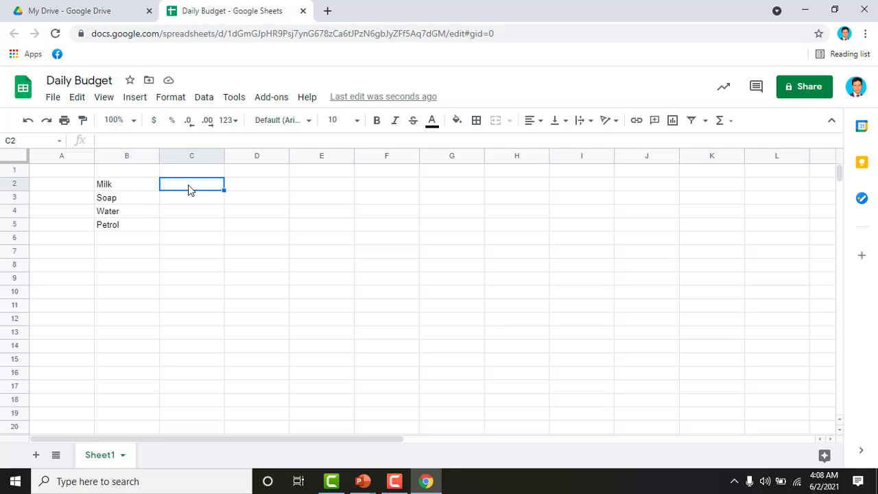
type("200")
key("Return")
type("100")
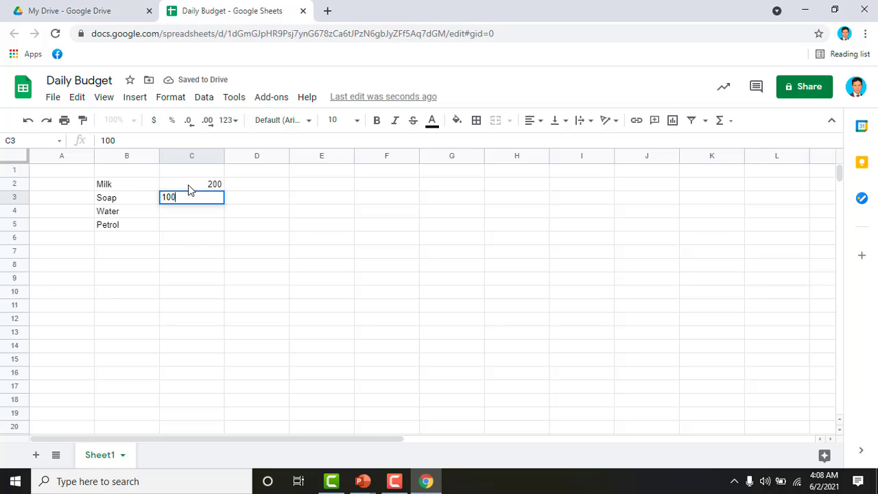
key("Return")
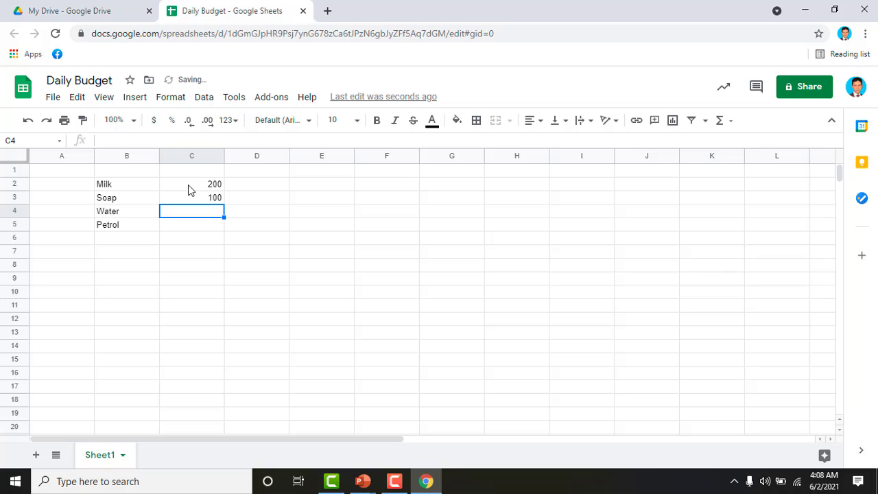
type("100")
key("Return")
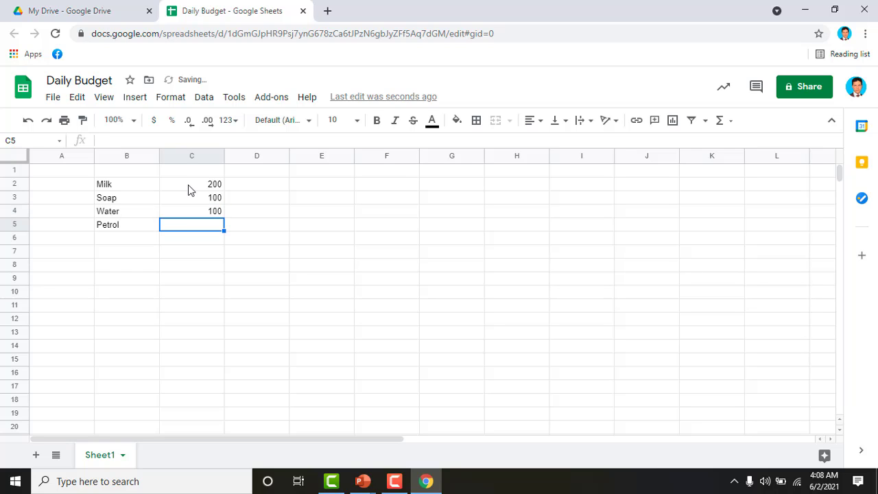
type("200")
key("Return")
key("Return")
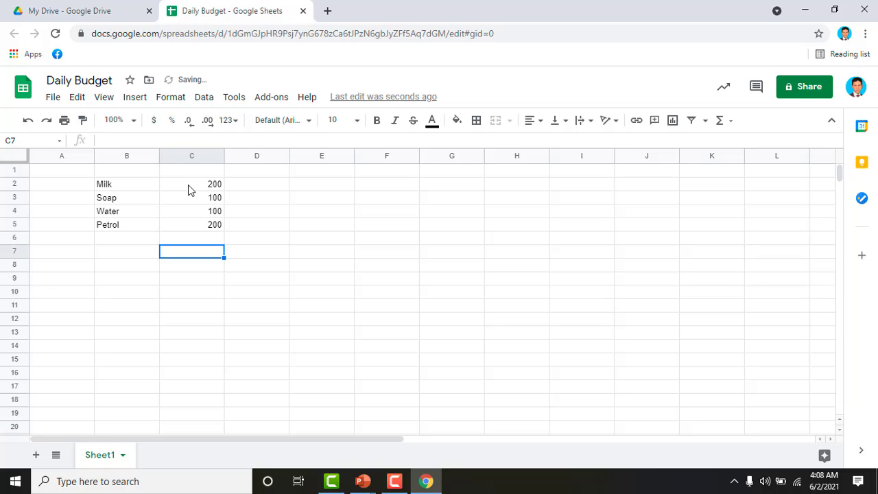
key("Right")
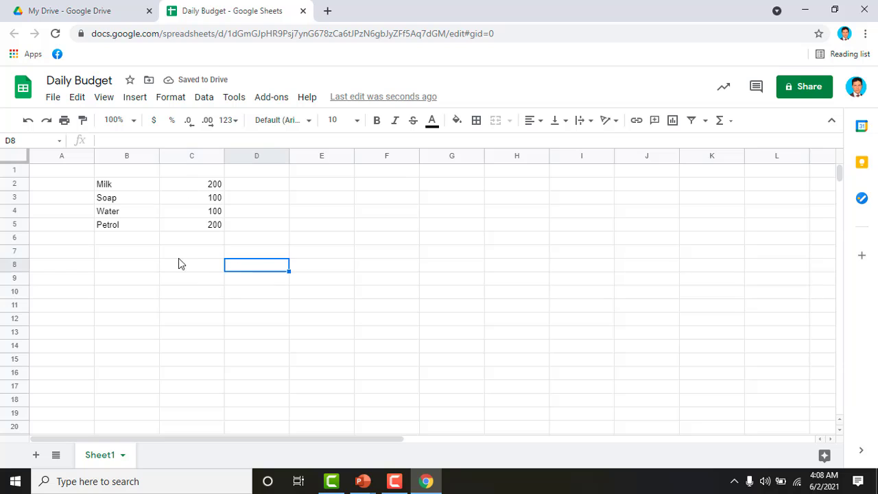
Step: Add the label Total in cell B7 below the list of items
left_click(117, 248)
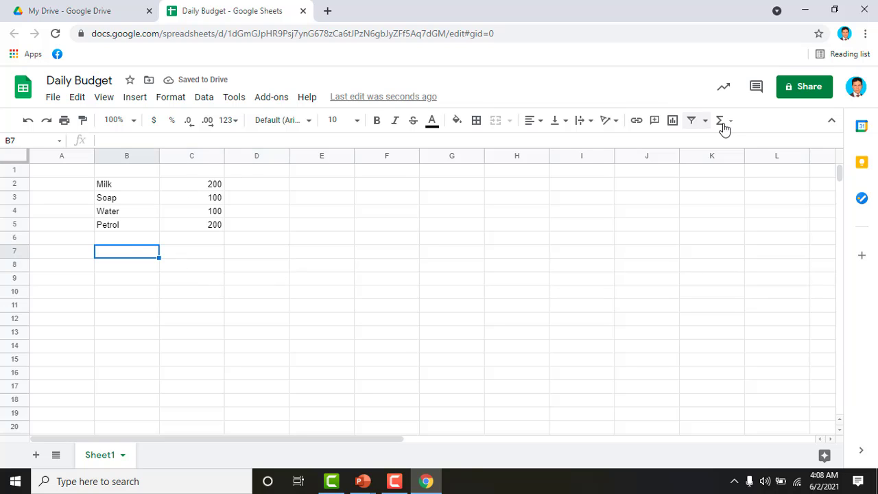
type("Tota")
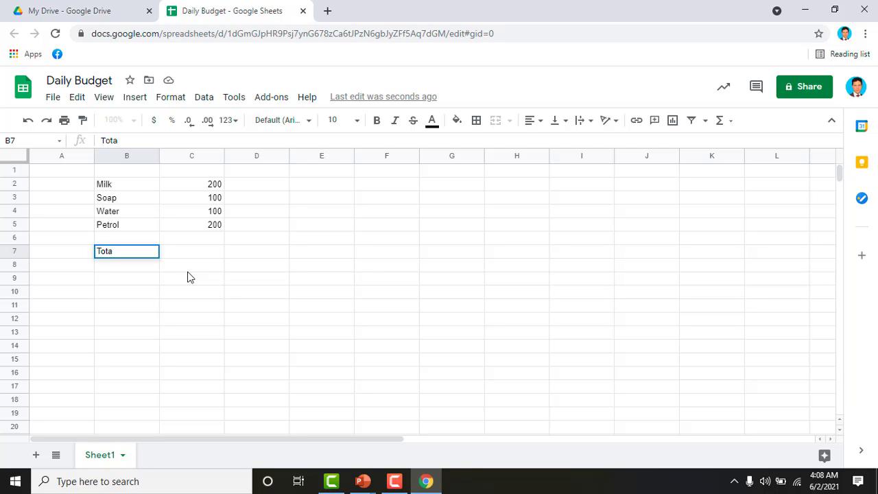
type(";;")
Step: Add up the amounts in C2:C5 with a SUM formula in cell C7
left_click(201, 257)
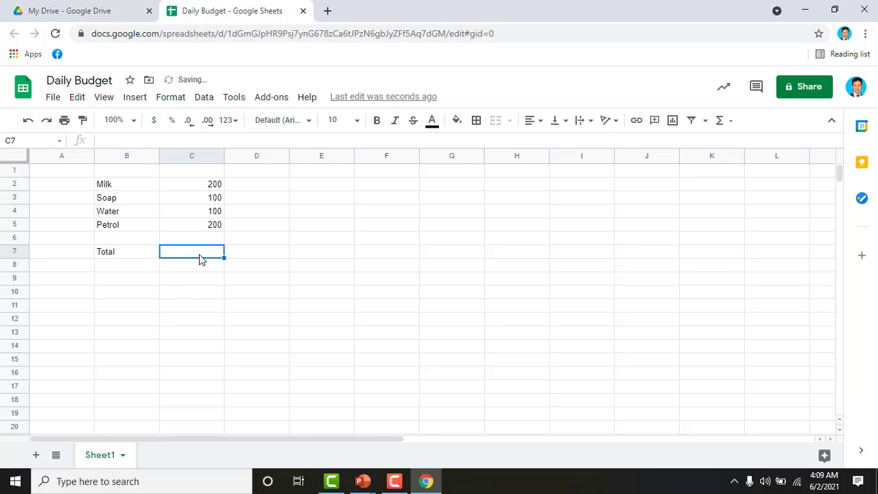
left_click(719, 121)
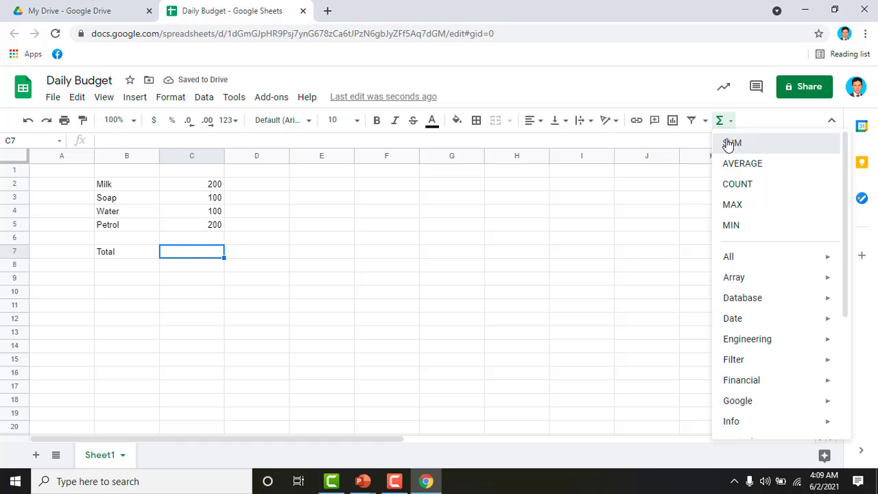
left_click(731, 143)
left_click_drag(193, 187, 191, 214)
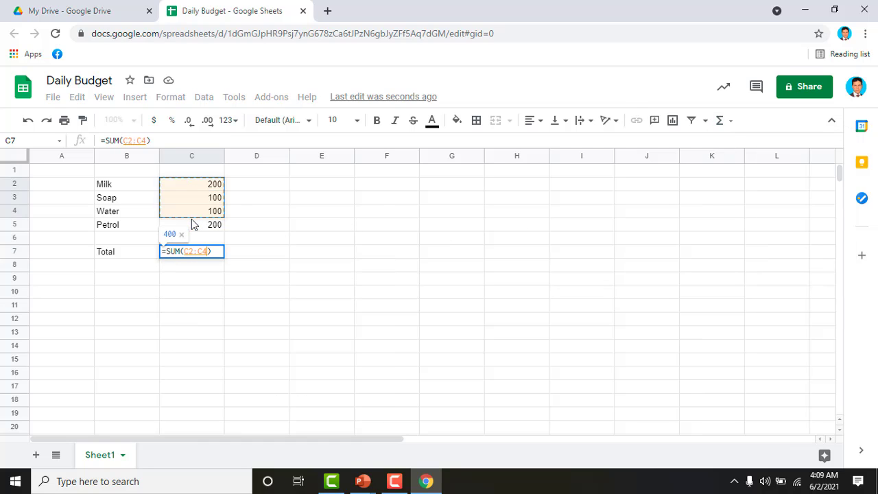
left_click(196, 191)
left_click_drag(195, 188, 197, 220)
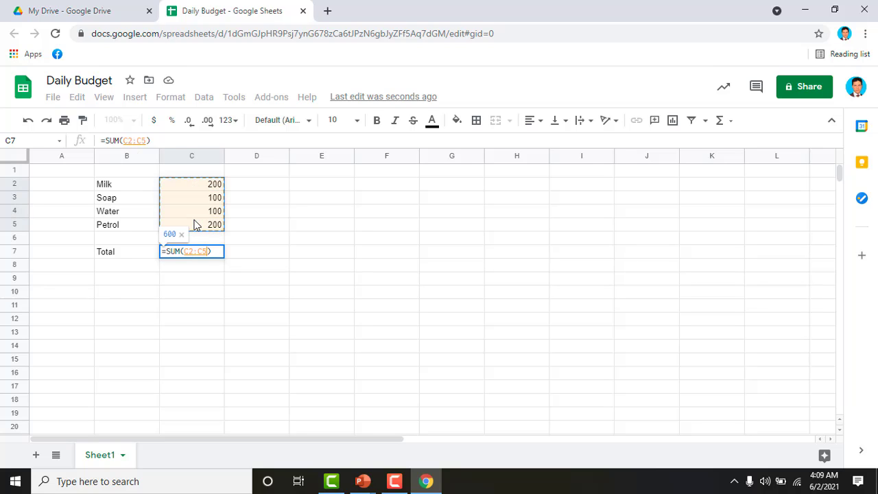
key("Return")
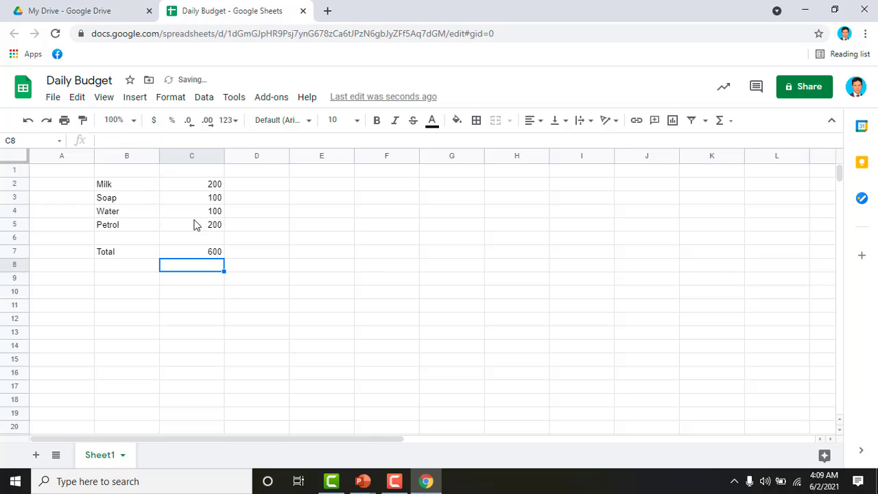
left_click(279, 292)
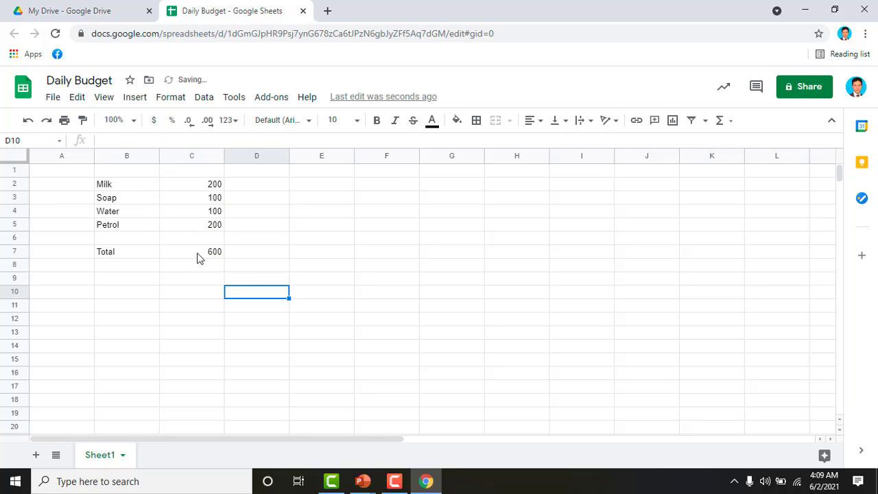
Step: Add the label Average in cell B8 and calculate the average of C2:C5 in C8 with the AVERAGE function
left_click(118, 269)
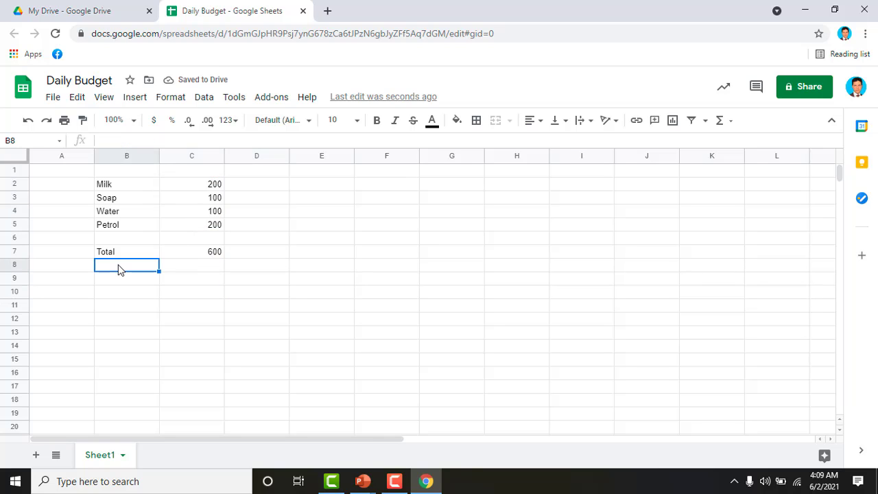
type("Average")
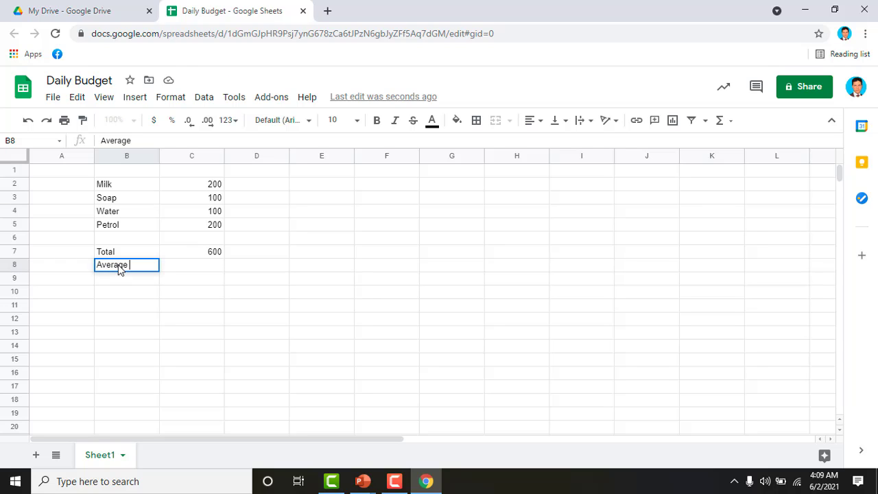
left_click(206, 269)
left_click(726, 128)
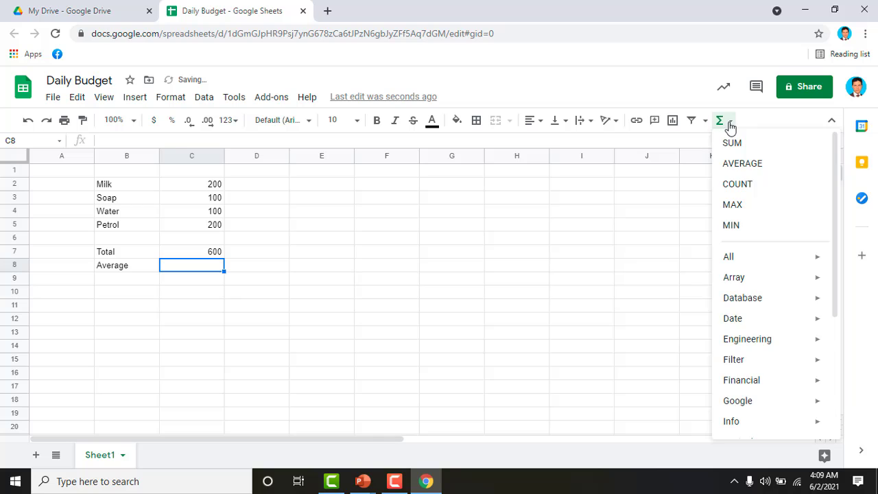
left_click(734, 163)
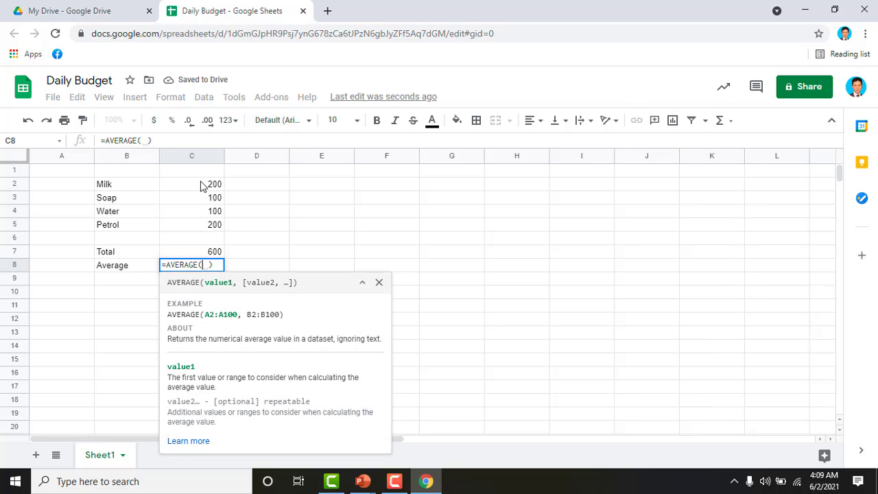
left_click_drag(202, 183, 204, 229)
key("Return")
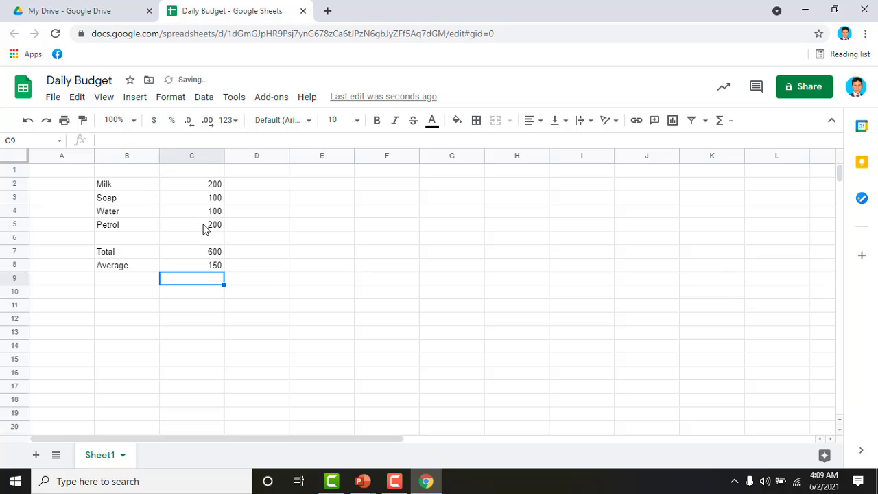
left_click(311, 290)
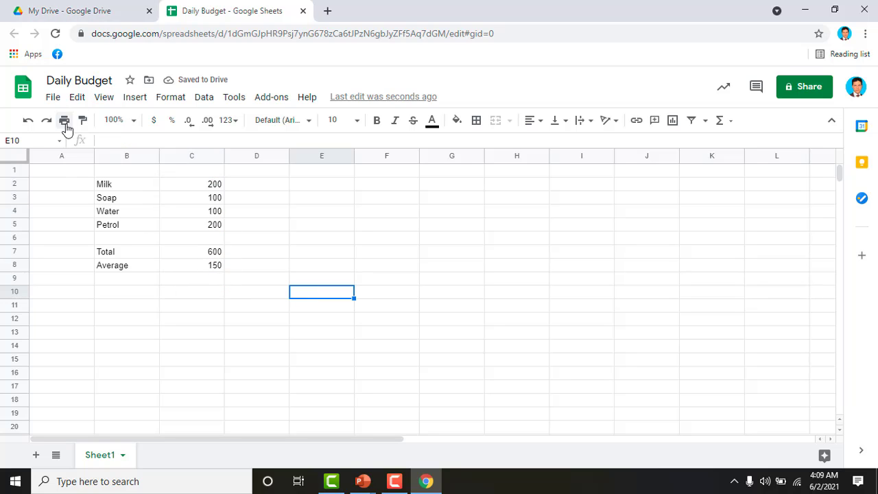
left_click(300, 228)
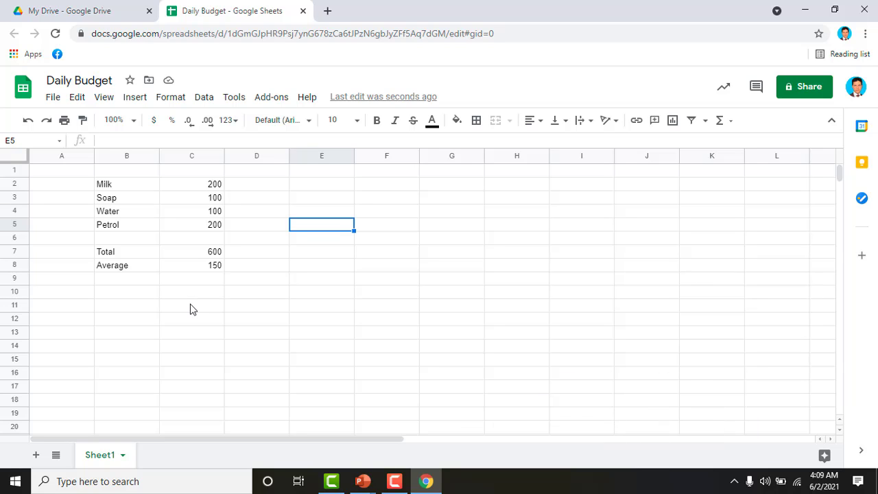
left_click(222, 308)
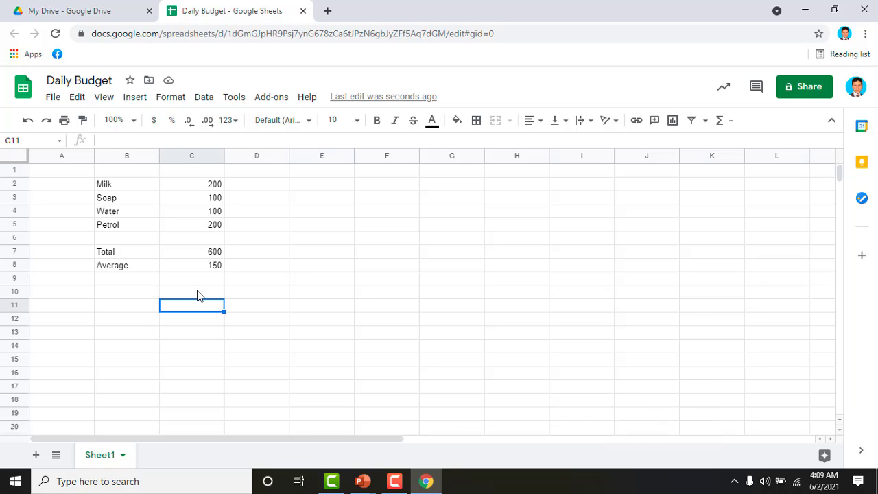
left_click(197, 295)
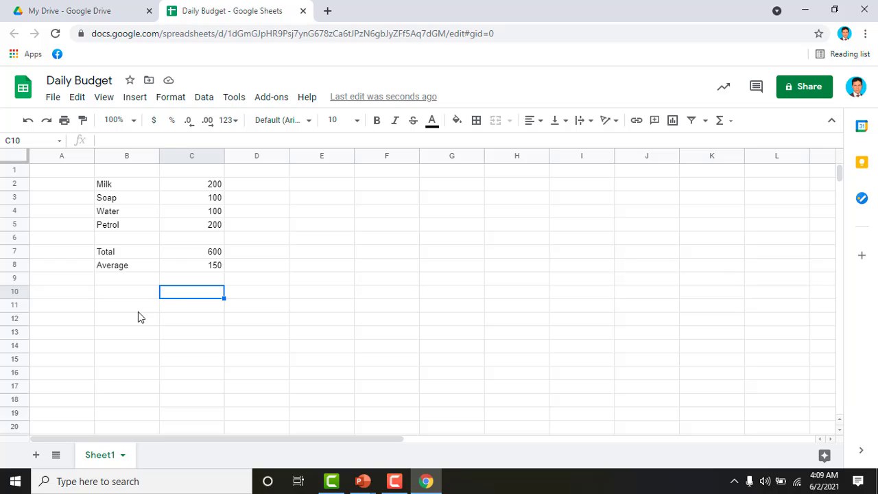
left_click(137, 334)
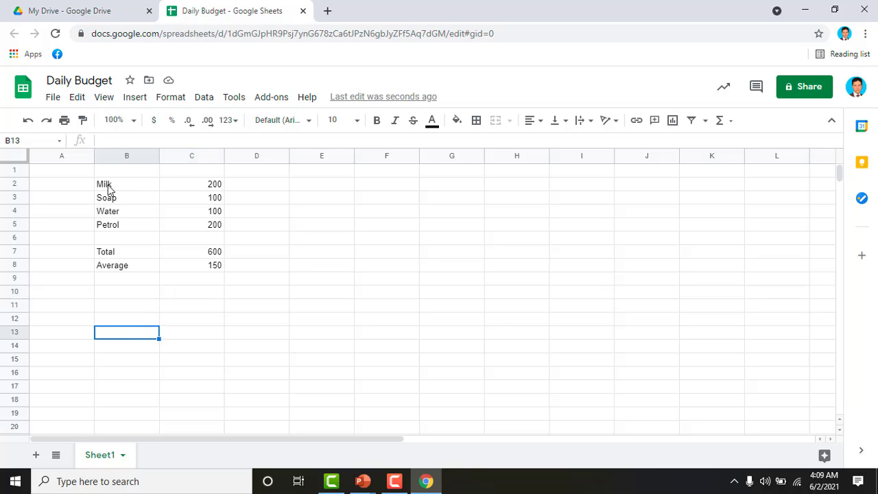
Step: Apply all borders to the item and amount cells B2:C5
left_click_drag(110, 191, 202, 227)
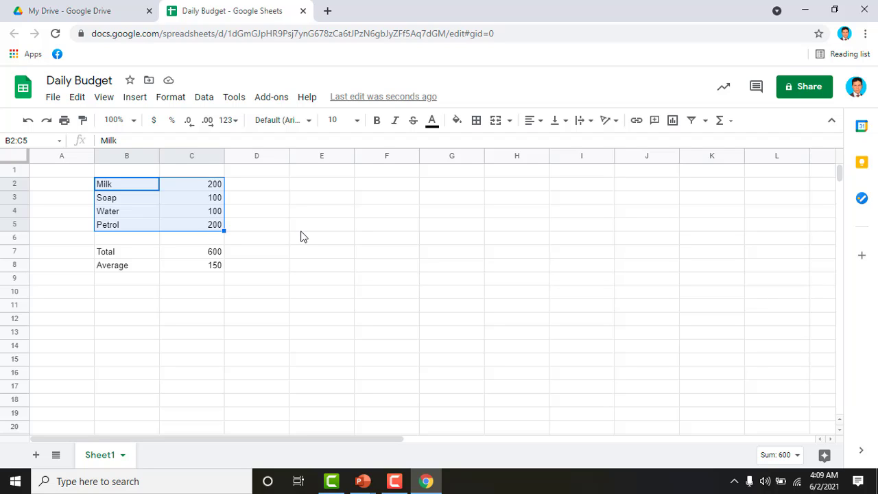
left_click(476, 121)
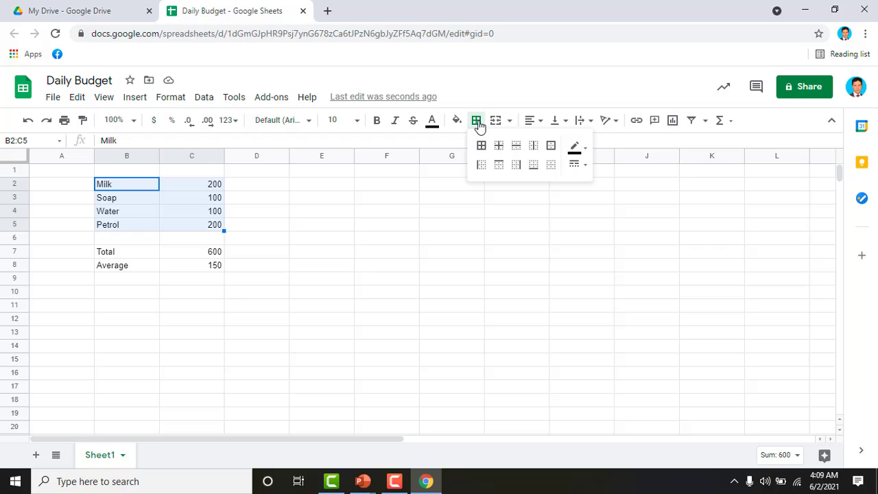
left_click(481, 146)
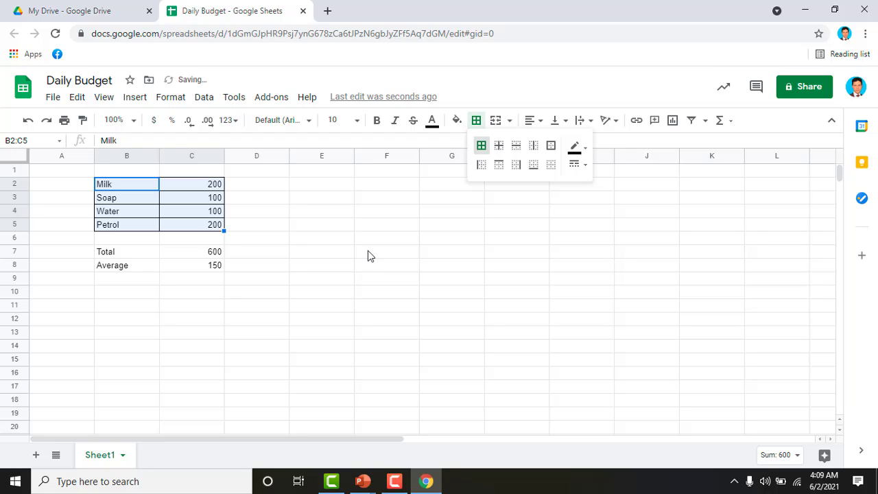
left_click(336, 278)
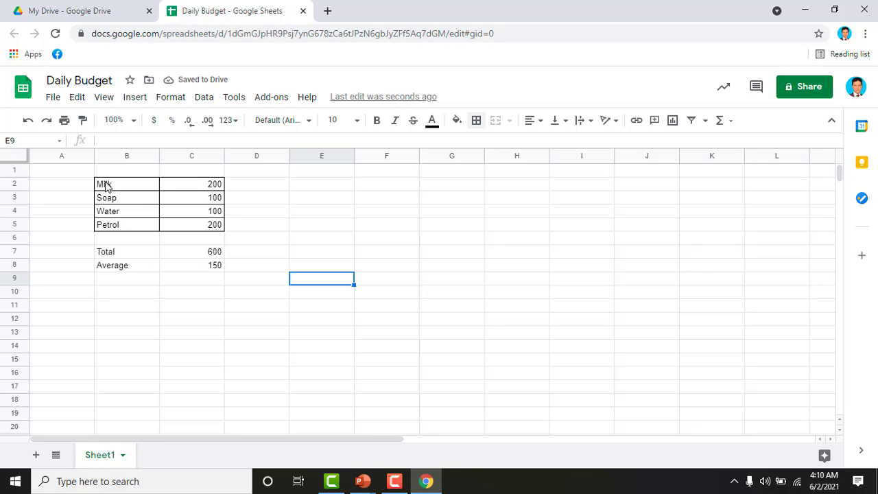
Step: Change the text colour of the item names in B2:B5 to dark green
left_click_drag(105, 185, 140, 229)
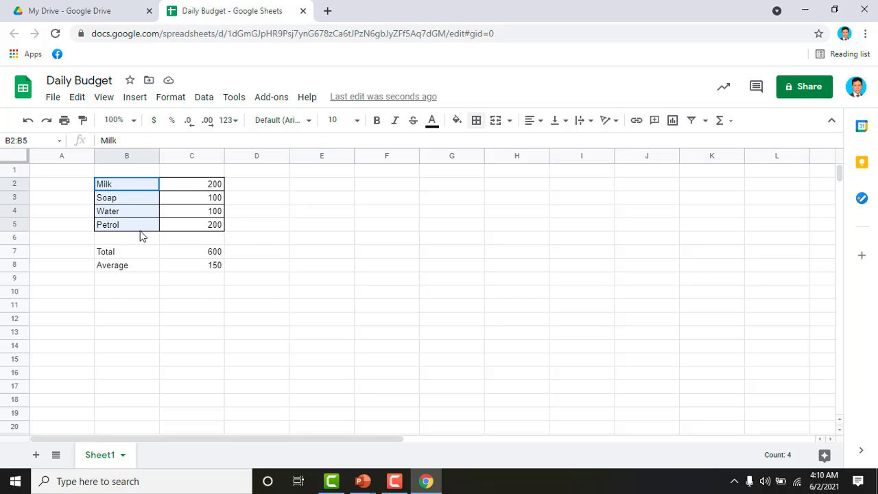
left_click(432, 122)
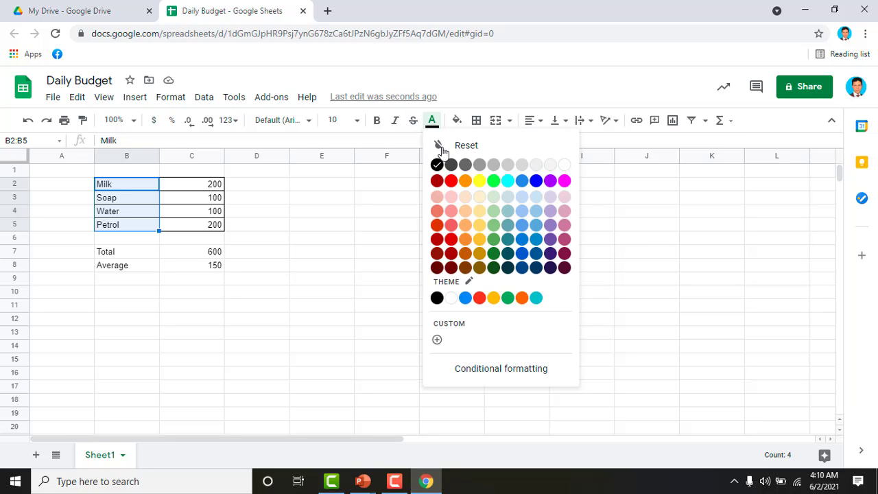
left_click(494, 268)
left_click(384, 242)
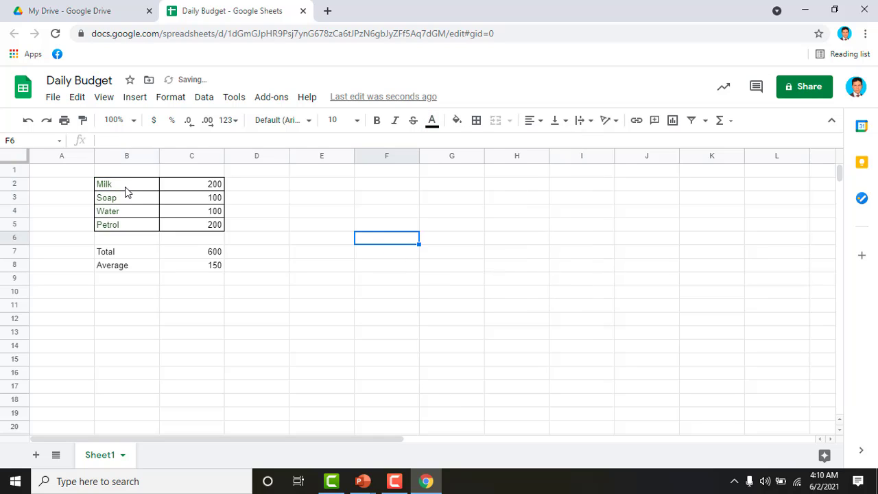
Step: Change the text colour of the Total and Average labels in B7:B8 to blue
left_click_drag(117, 184, 130, 229)
mouse_move(120, 258)
left_mouse_down()
mouse_move(122, 280)
mouse_move(124, 269)
left_mouse_up()
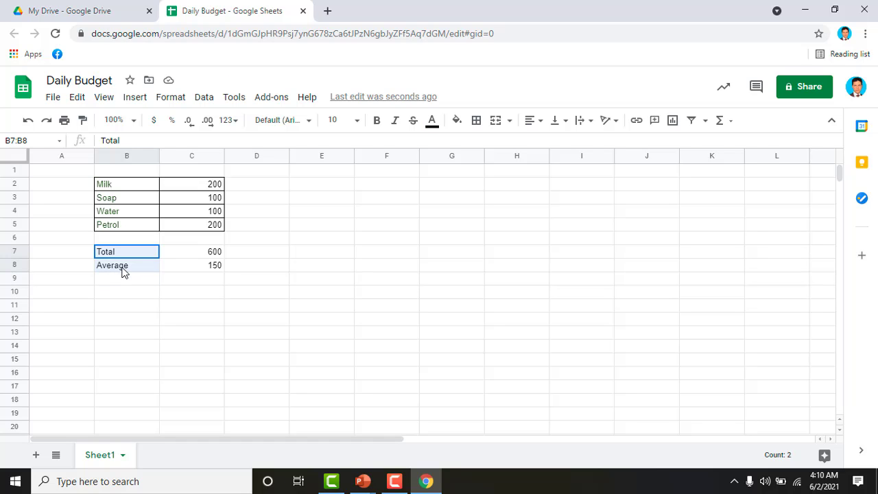
left_click(432, 124)
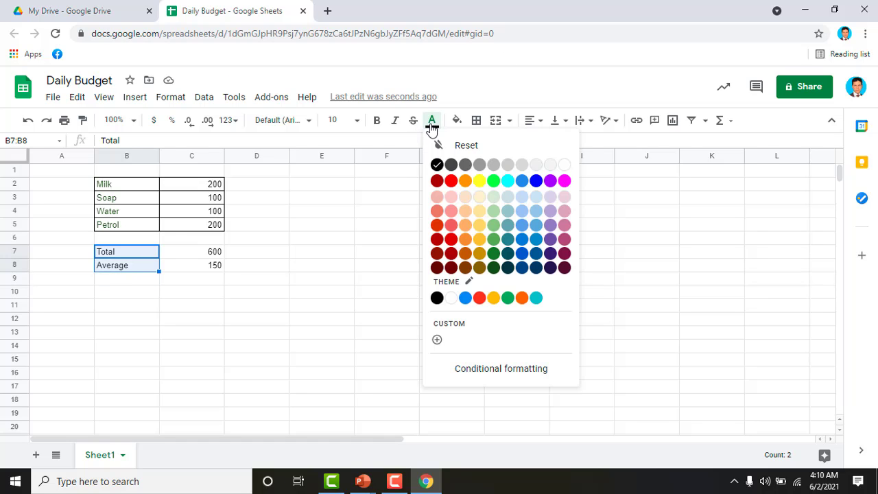
left_click(535, 181)
left_click(427, 264)
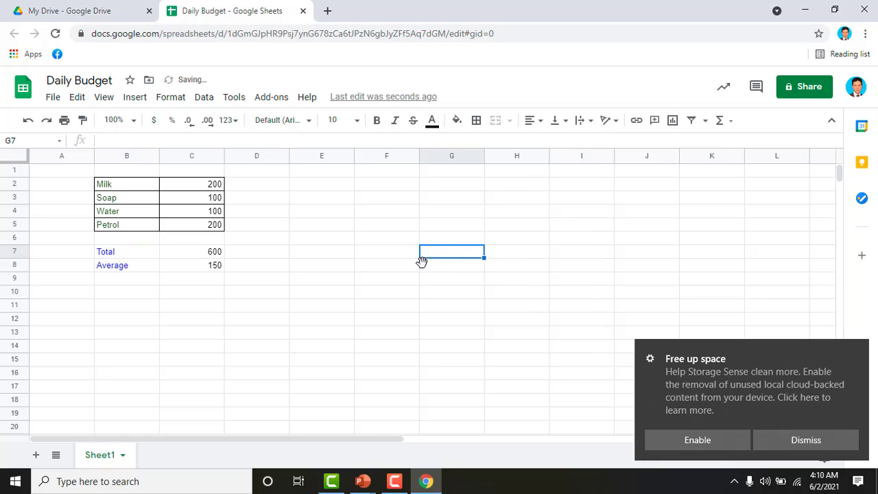
left_click(418, 271)
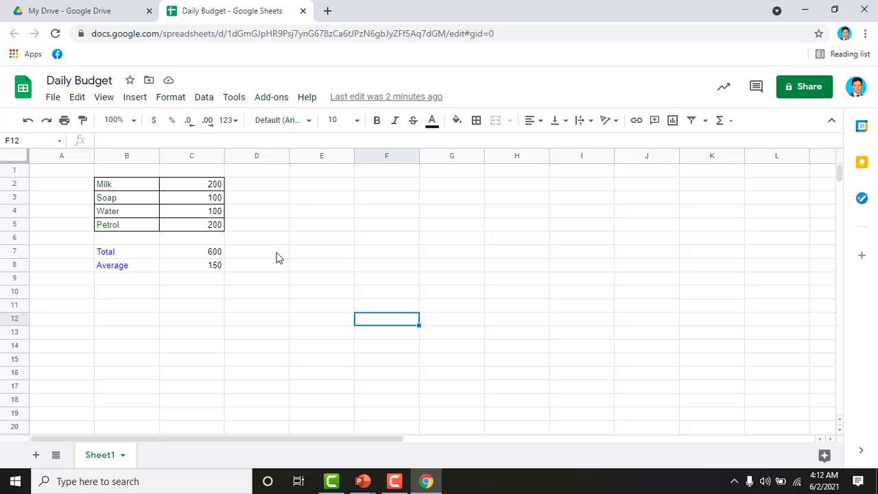
left_click(286, 237)
left_click(315, 185)
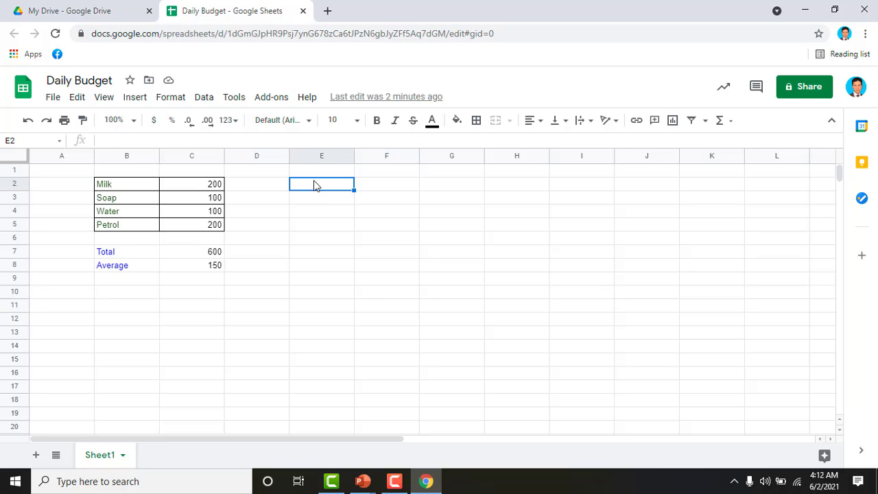
left_click(310, 203)
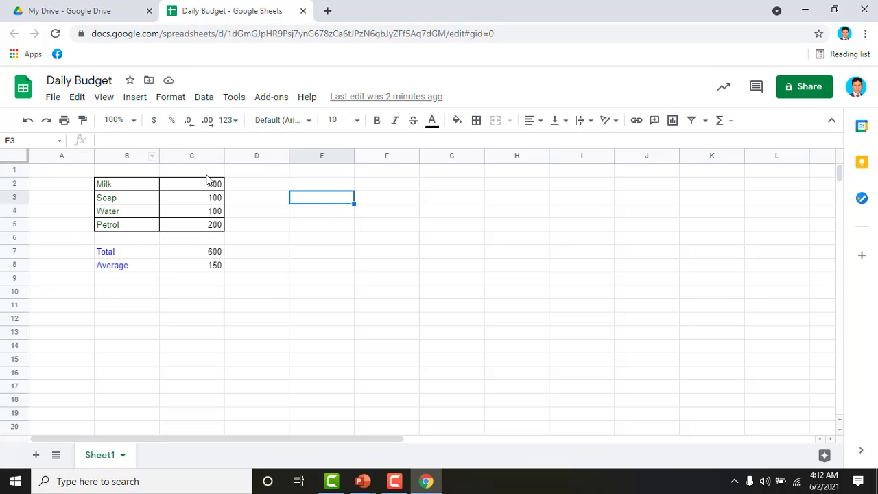
left_click(298, 280)
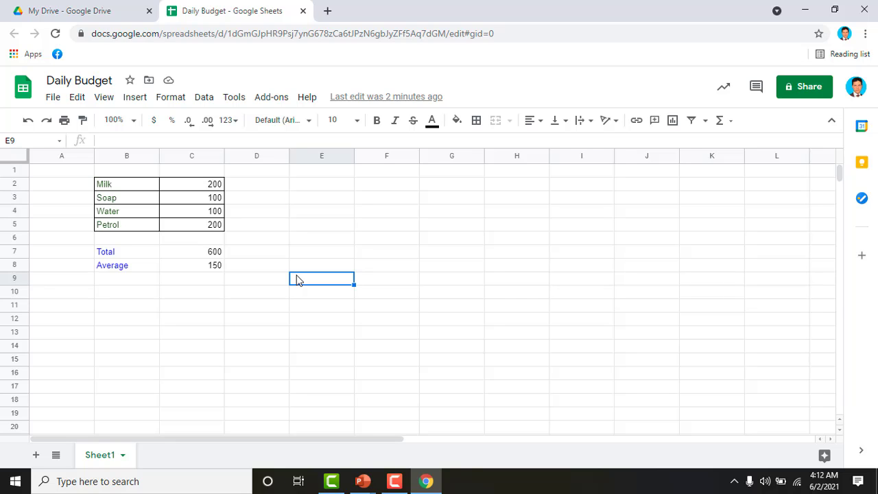
left_click(55, 98)
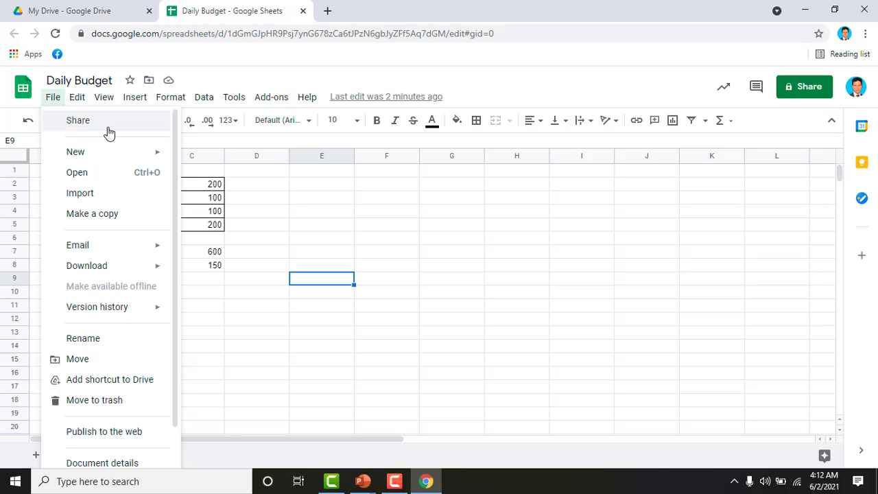
left_click(387, 227)
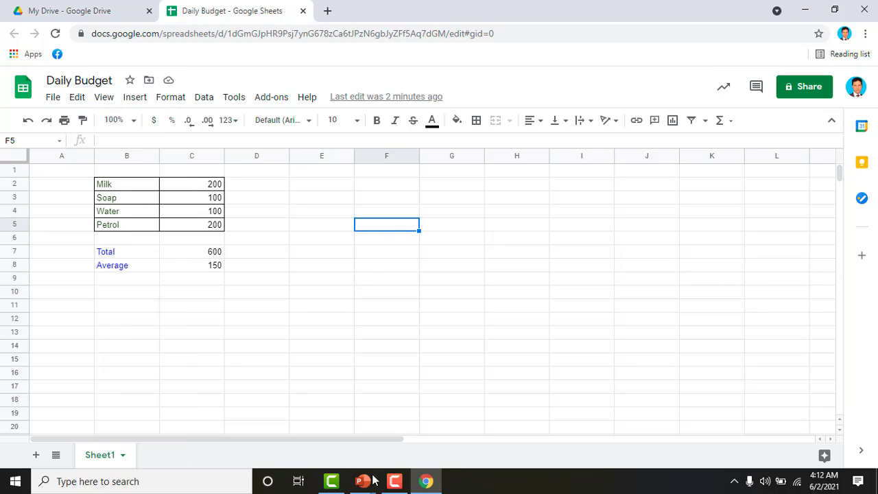
Step: Switch to the PowerPoint slide show and advance to the Working on Google Sheet slide
mouse_move(374, 480)
left_click(404, 446)
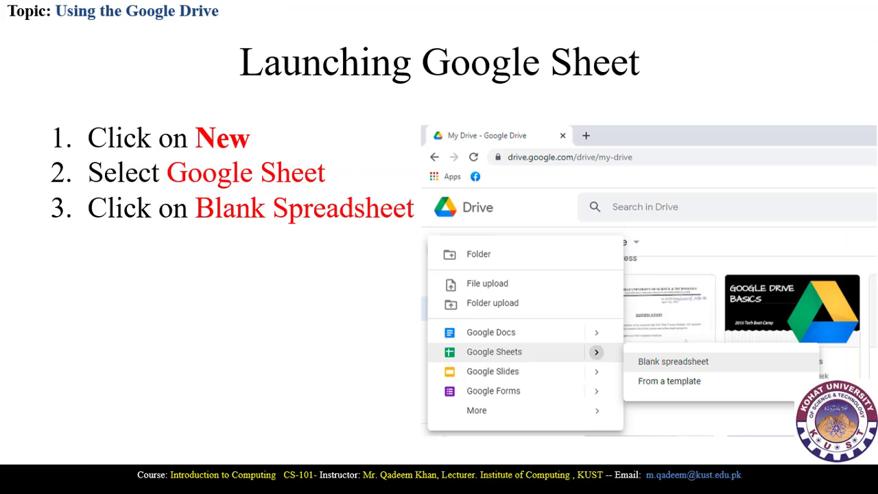
key("Right")
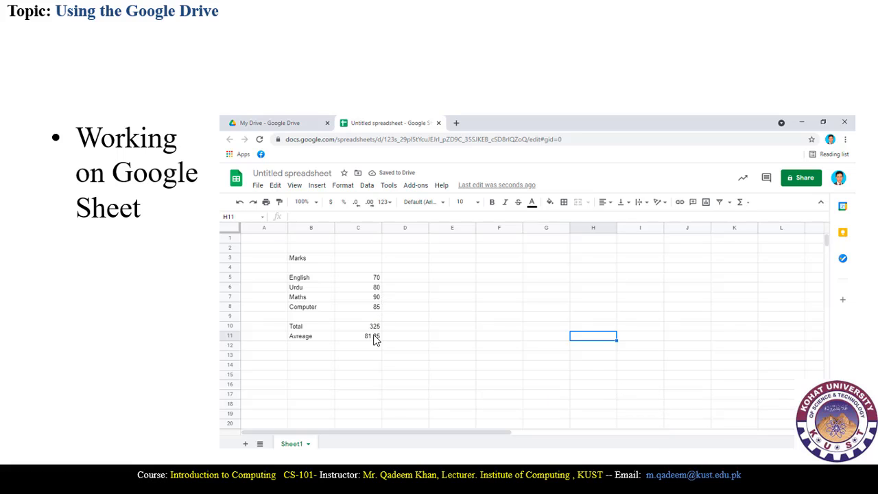
Step: Switch back to Chrome, close the Daily Budget spreadsheet and locate its file in My Drive
key("alt+Tab")
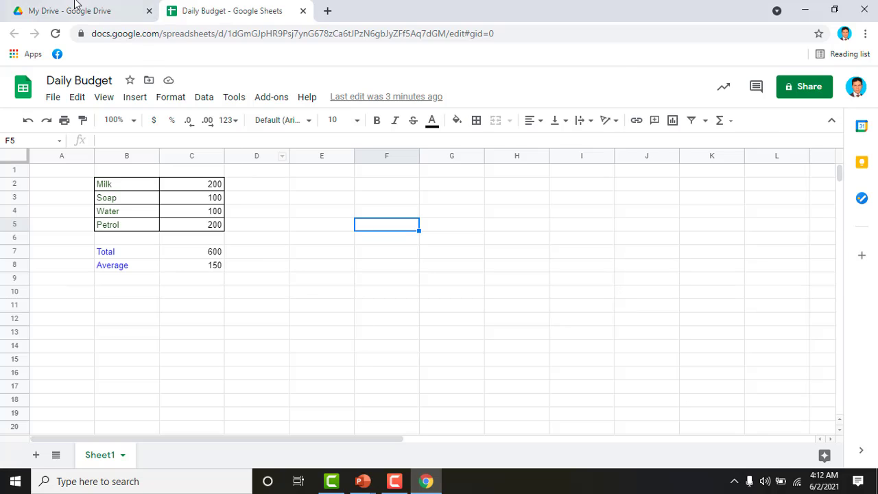
left_click(74, 8)
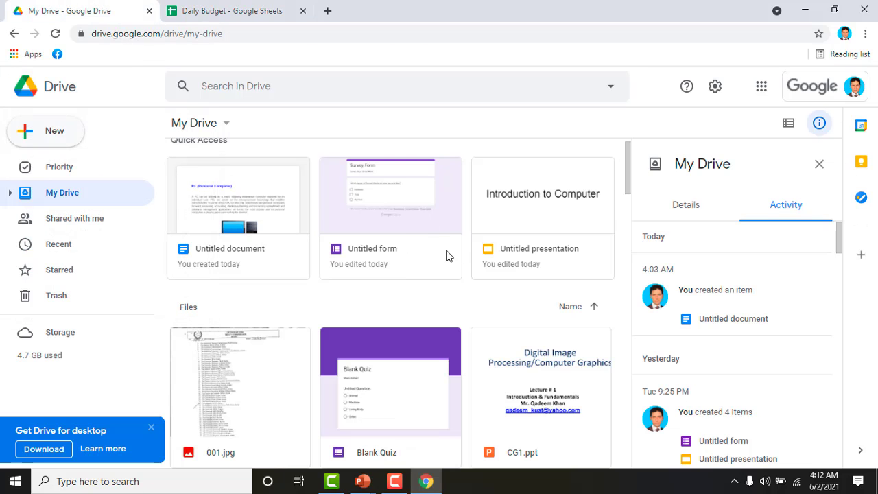
left_click(285, 9)
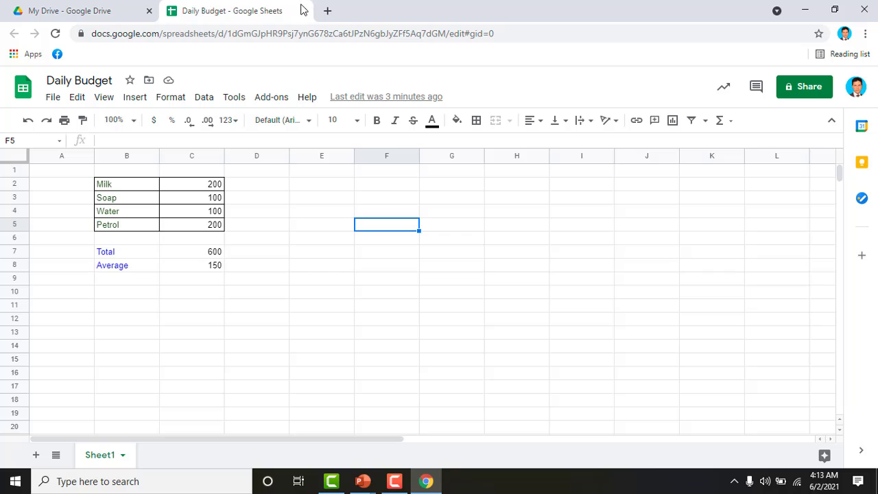
left_click(303, 12)
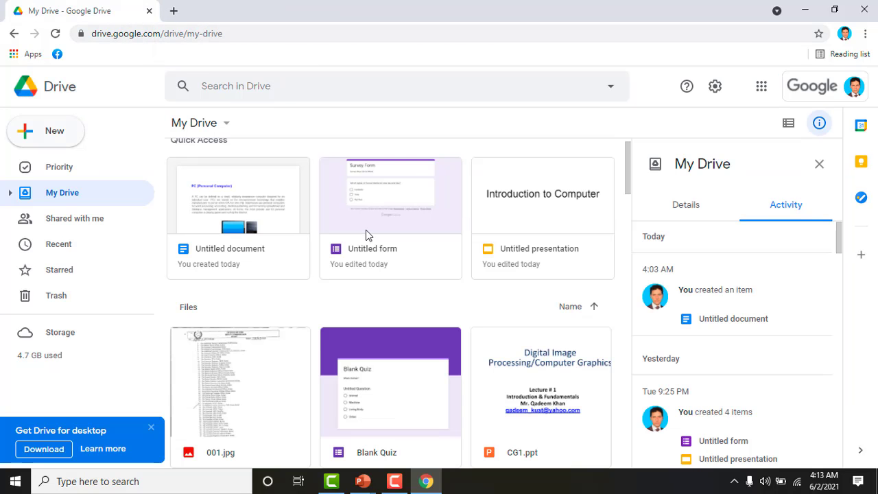
left_click_drag(627, 172, 626, 162)
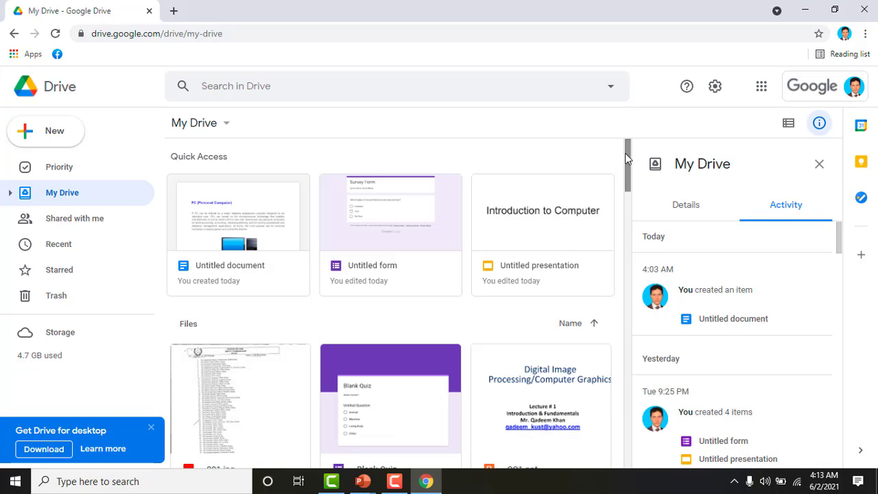
left_click_drag(626, 155, 597, 388)
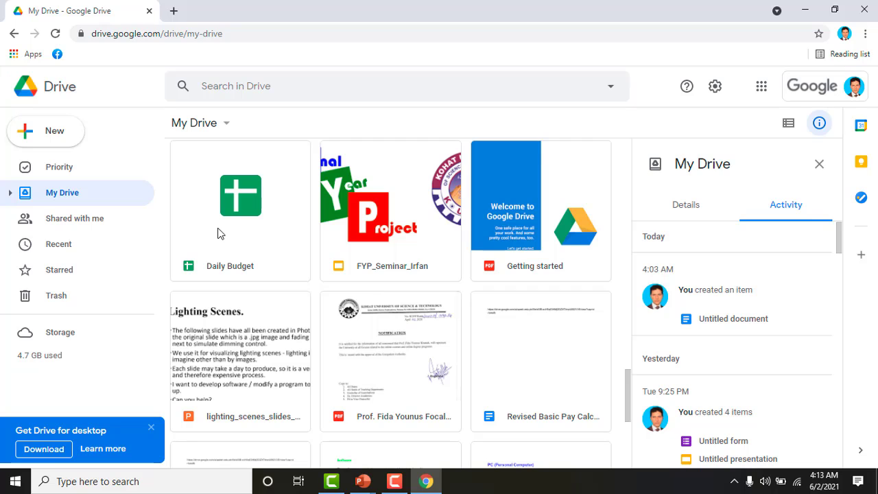
Step: Return to the PowerPoint slide show and advance to the Launching Google Slides slide
left_click(370, 486)
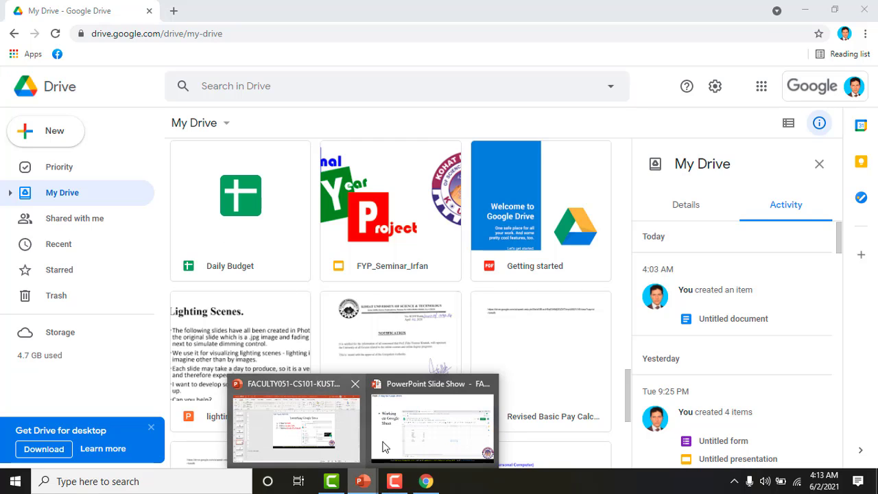
left_click(386, 446)
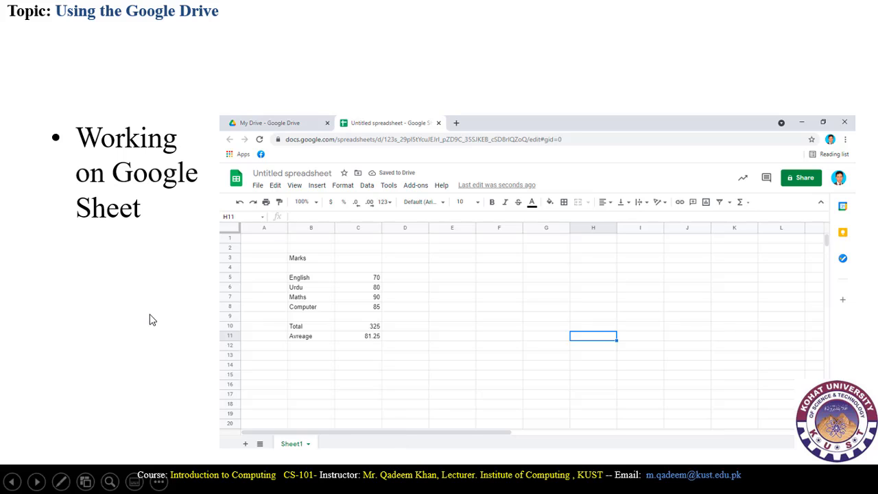
key("Right")
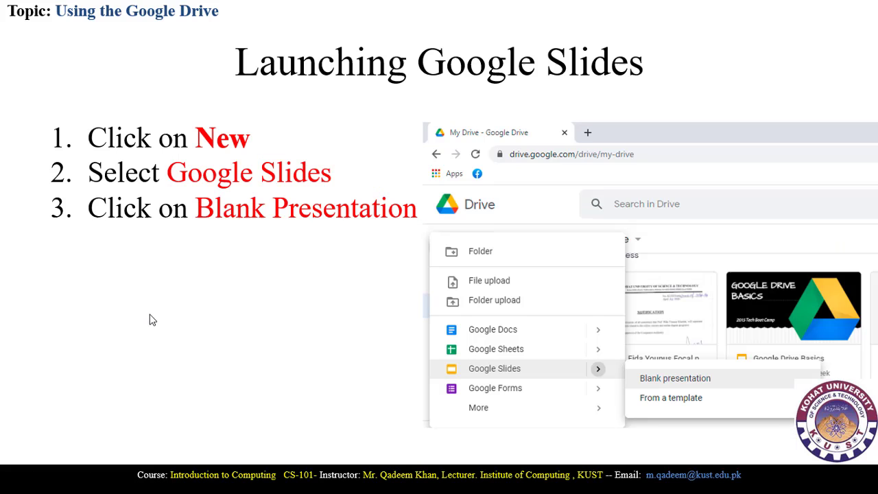